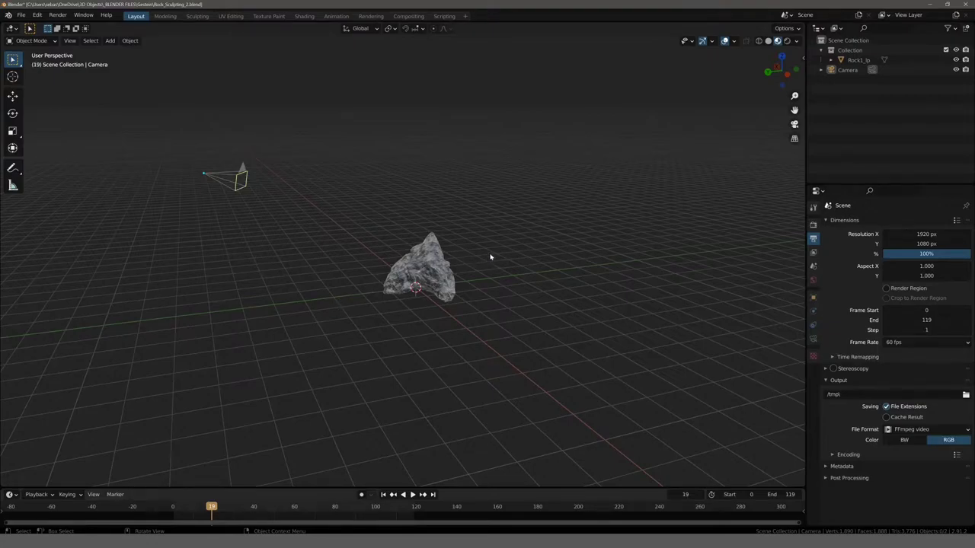
- Clear the selection and orbit the view down onto the rock
left_click(238, 181)
left_click(387, 217)
middle_click_drag(387, 217, 283, 222)
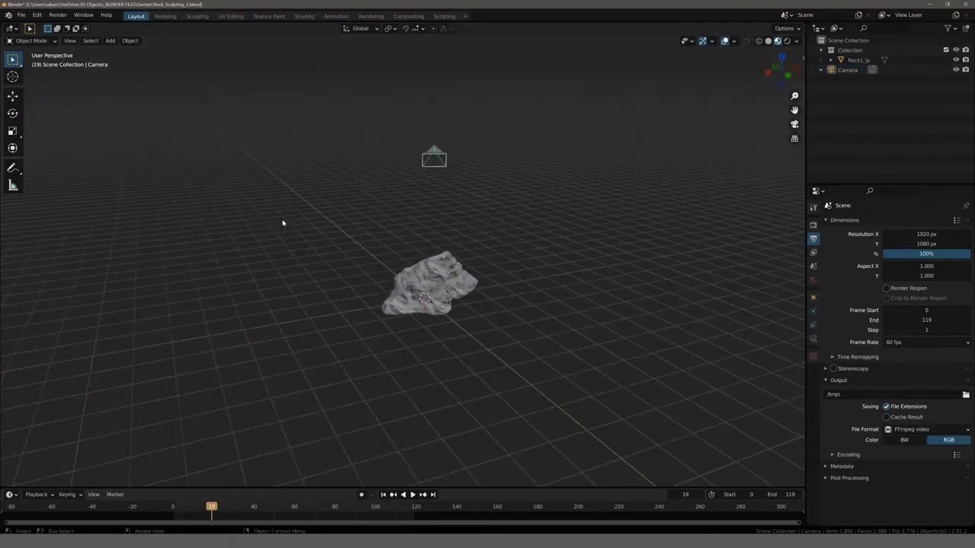
key("shift+a")
mouse_move(392, 217)
middle_mouse_down()
mouse_move(294, 222)
mouse_move(315, 218)
middle_mouse_up()
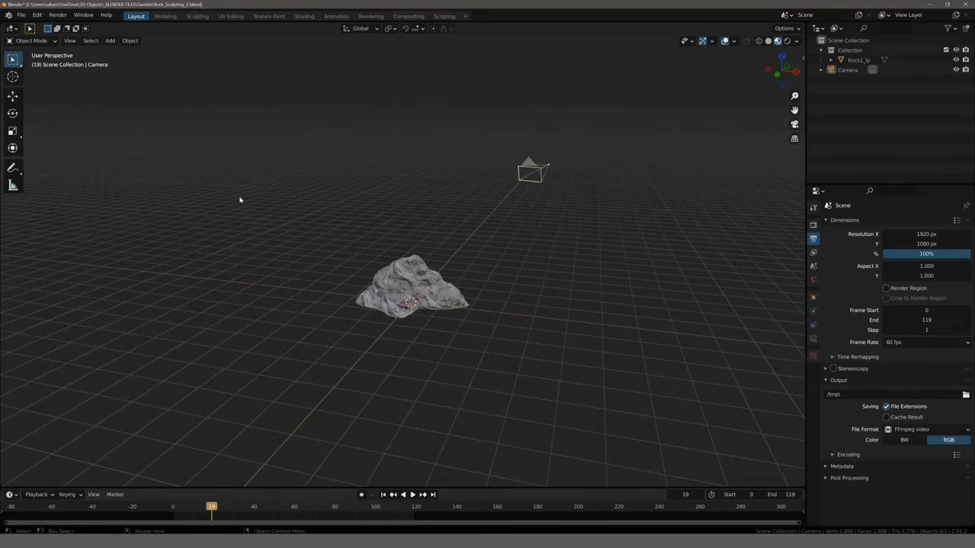
- Add a Plain Axes empty at the rock's centre, scale it well past the rock, and select the camera
key("shift+a")
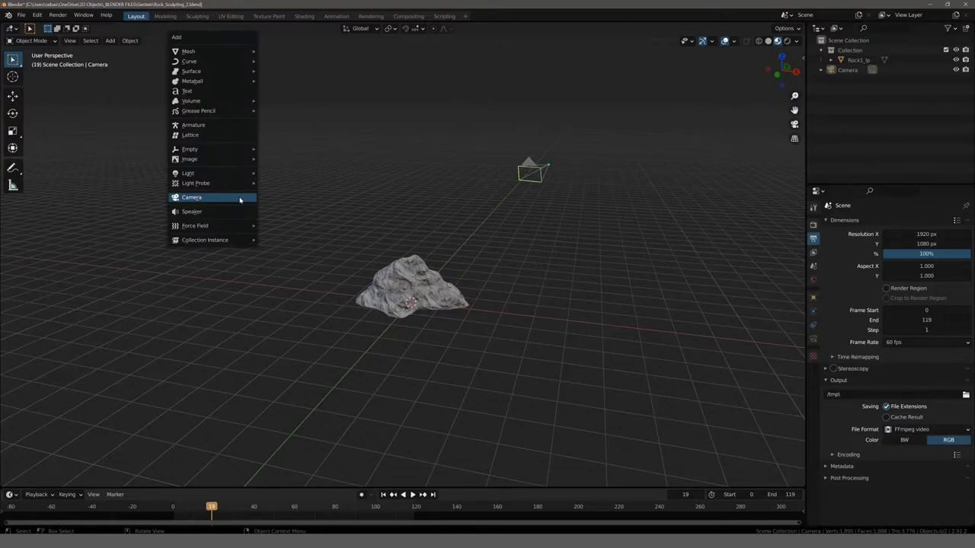
mouse_move(190, 149)
left_click(282, 150)
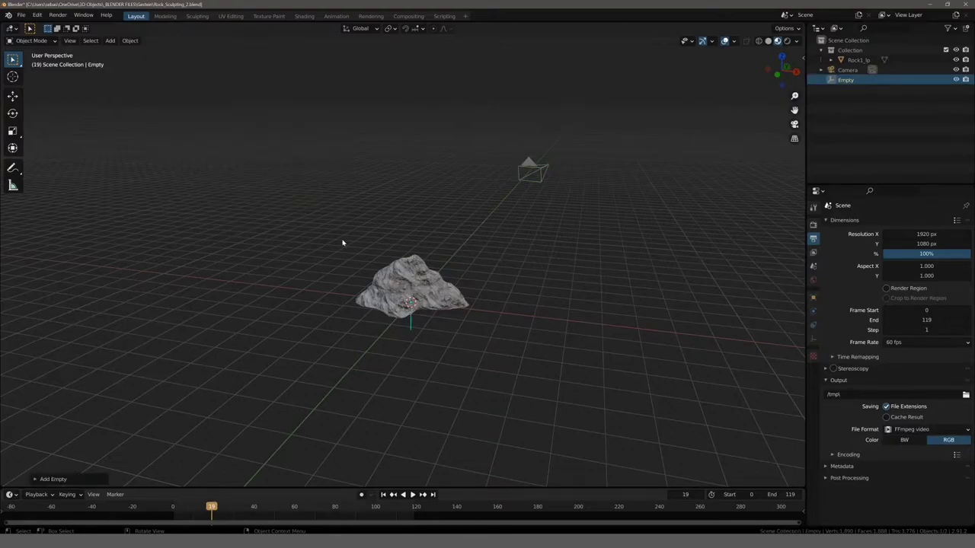
key("s")
left_click(109, 128)
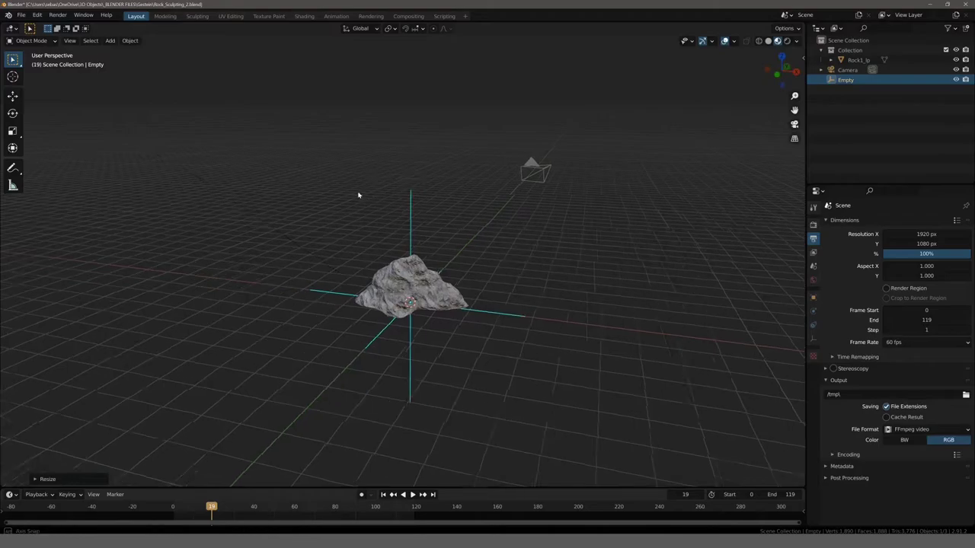
mouse_move(358, 195)
middle_mouse_down()
mouse_move(443, 190)
mouse_move(385, 180)
mouse_move(306, 255)
middle_mouse_up()
left_click(592, 178)
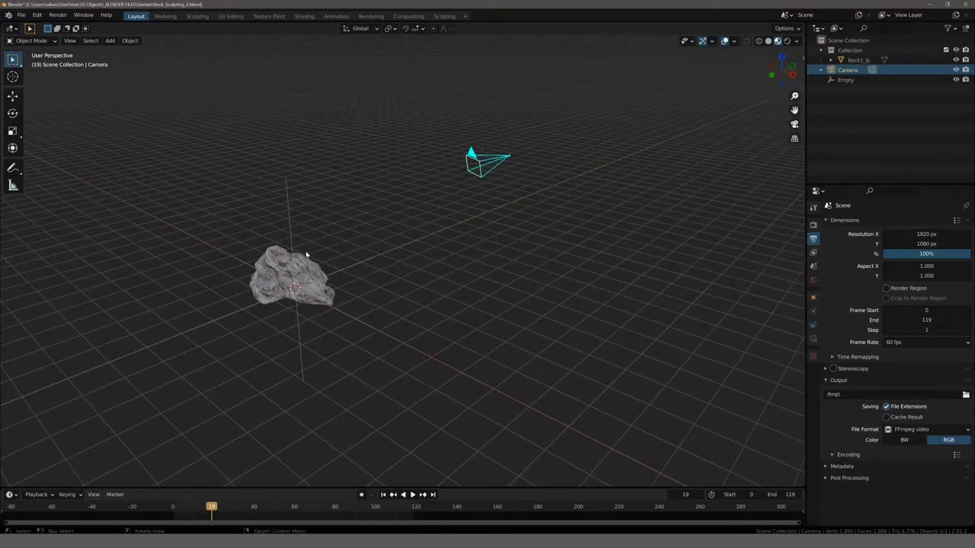
- Move the camera in camera view so the rock is centred in frame
key("KP_0")
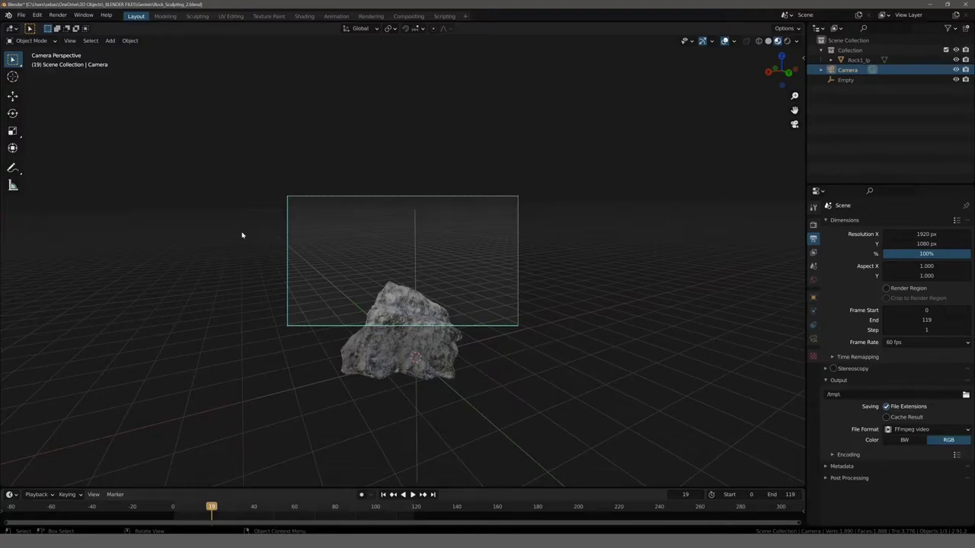
key("g")
left_click(234, 330)
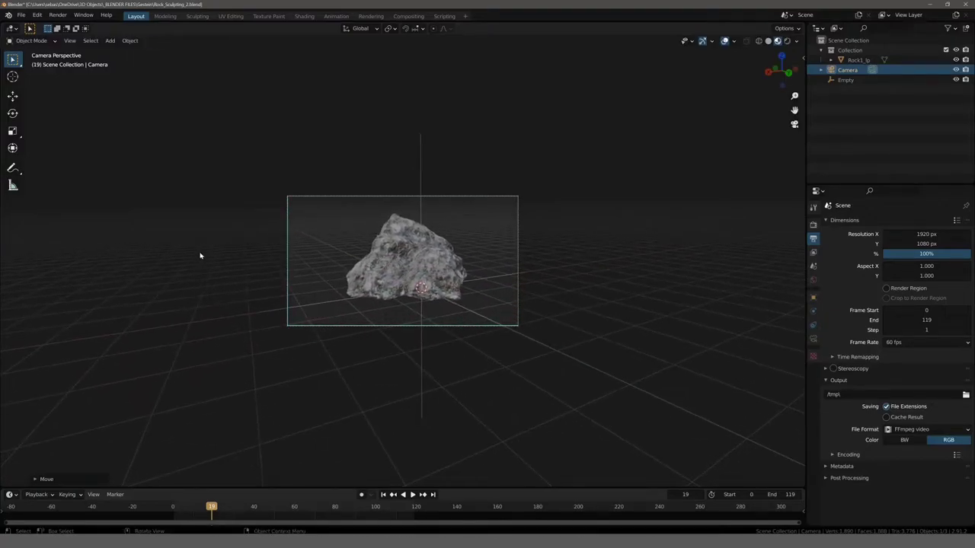
mouse_move(200, 256)
middle_mouse_down()
mouse_move(333, 252)
mouse_move(304, 261)
middle_mouse_up()
- In top view, slide the camera onto the rock's axis and rotate it to face the rock
key("KP_7")
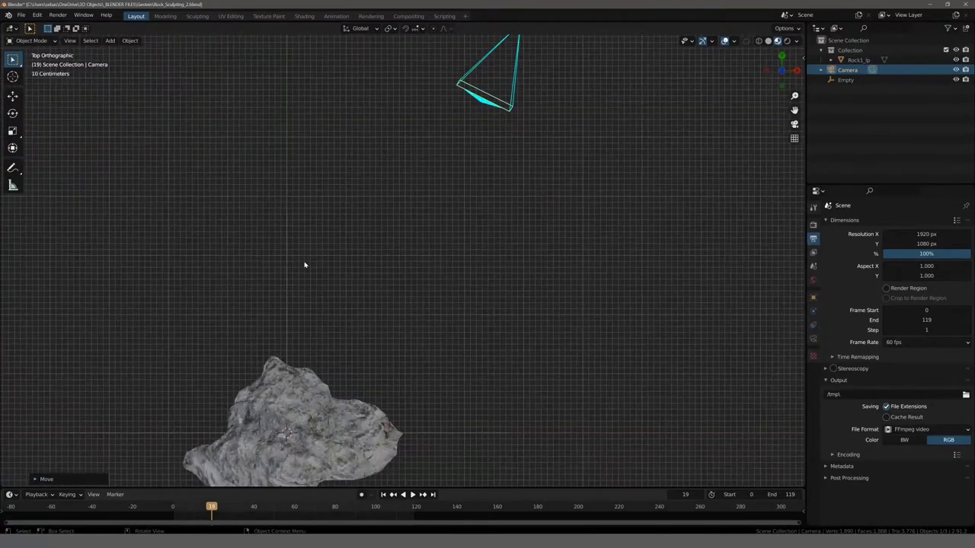
scroll(323, 274, "down", 1)
scroll(339, 272, "down", 1)
scroll(320, 251, "down", 1)
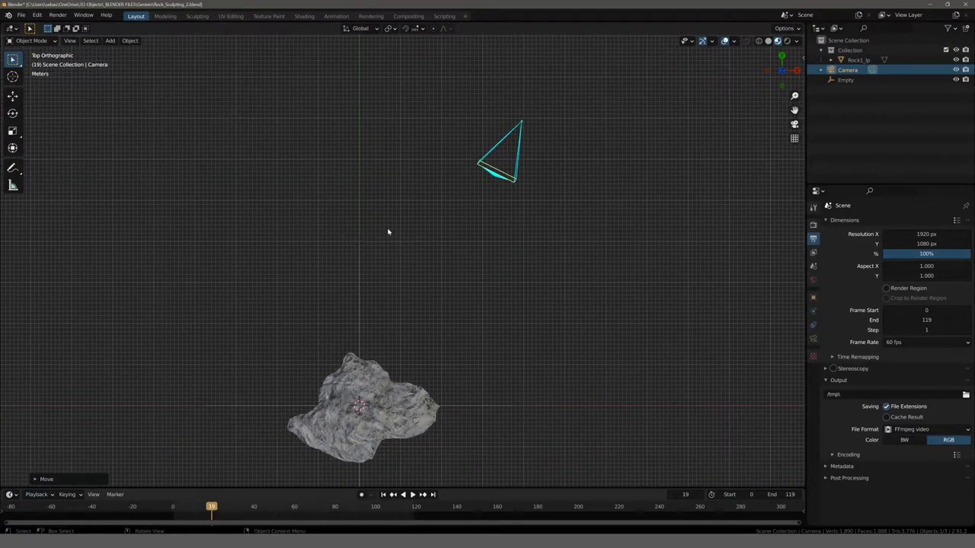
key("g")
left_click(225, 211)
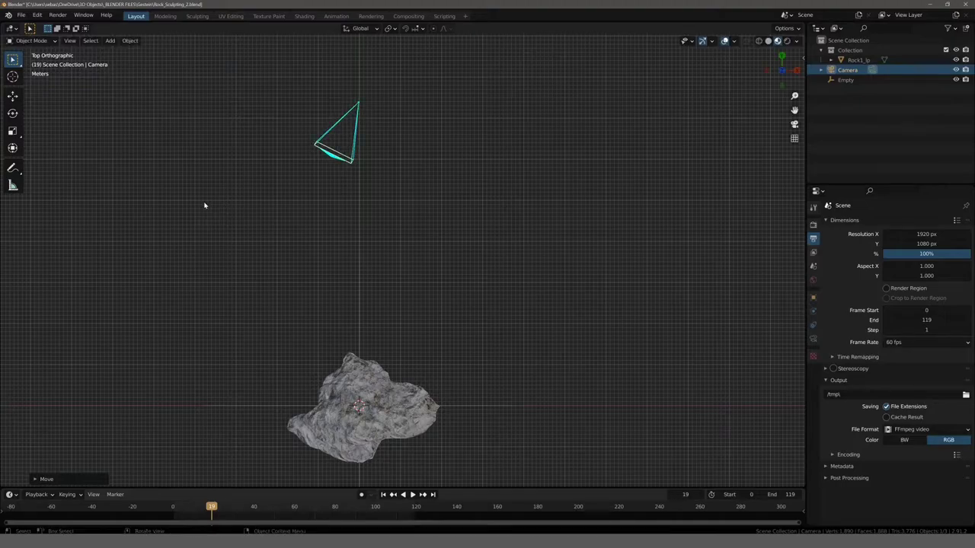
key("r")
left_click(273, 242)
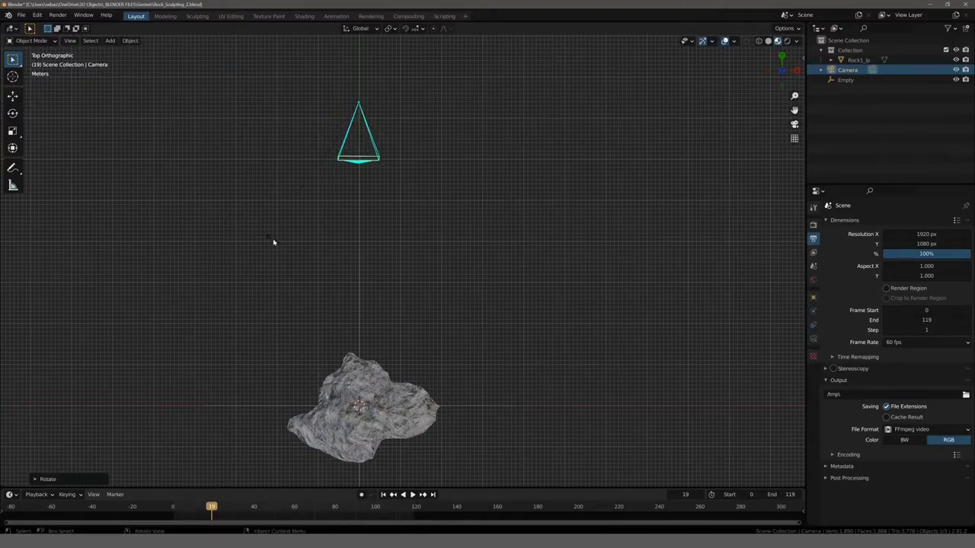
- Check the rock's framing through the camera, then orbit back out
key("KP_0")
scroll(259, 247, "up", 3)
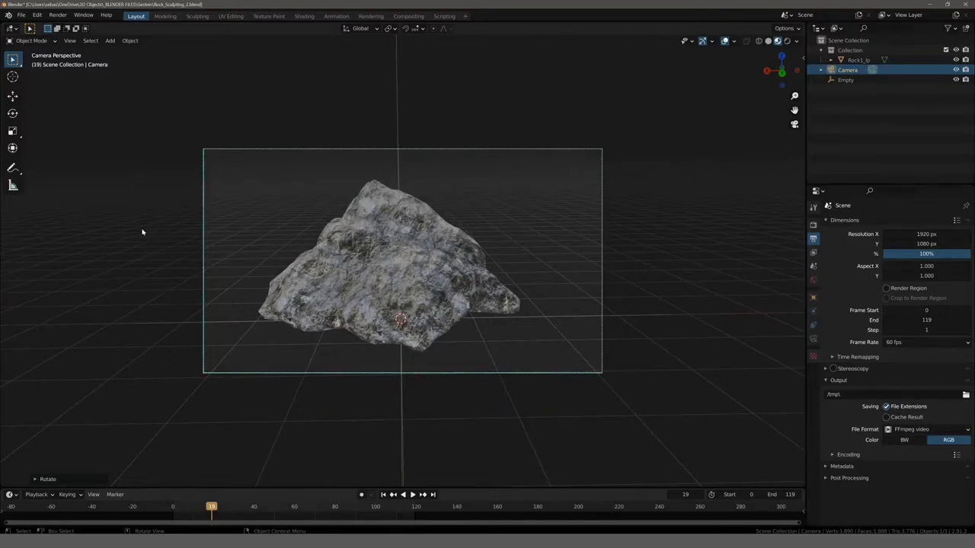
middle_click_drag(142, 232, 246, 227)
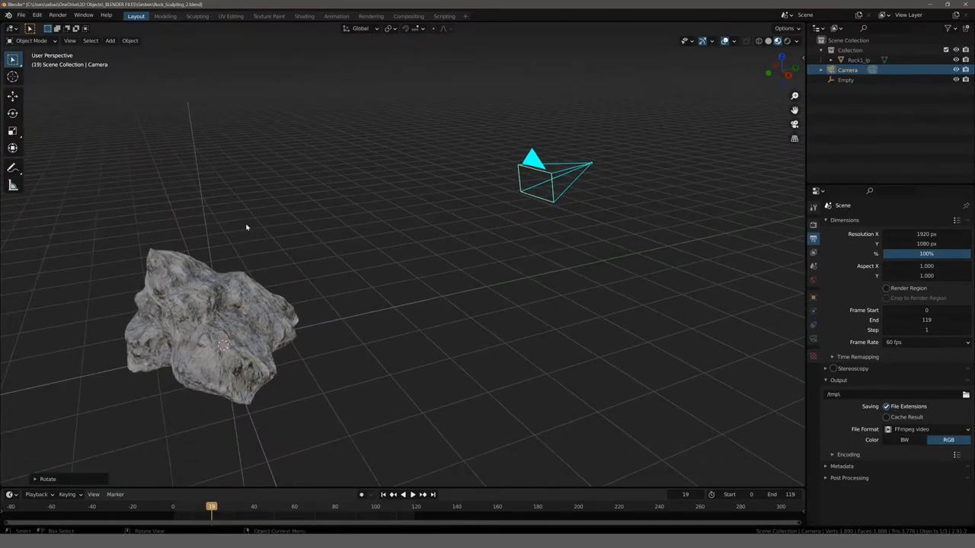
- Give the camera a Child Of constraint targeting the Empty, then select the Empty
left_click(813, 325)
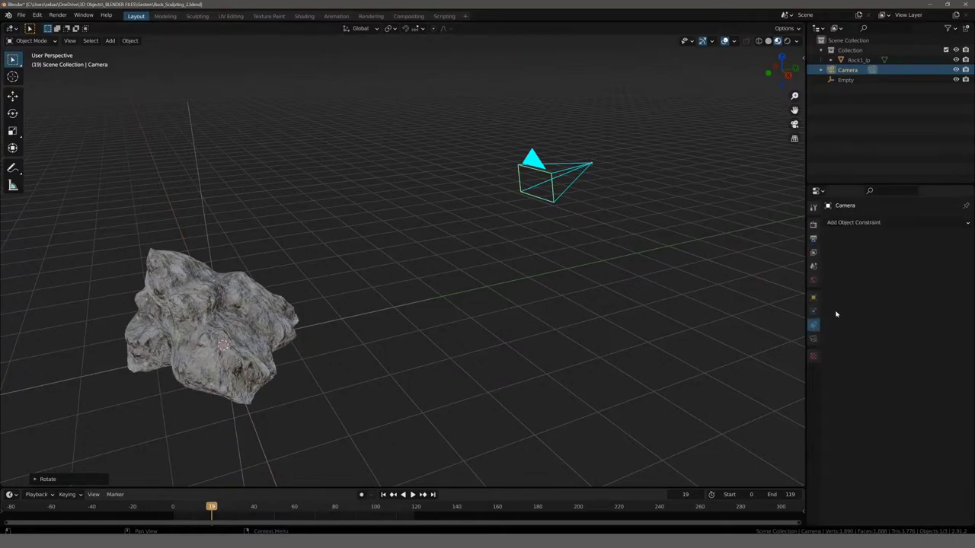
left_click(846, 221)
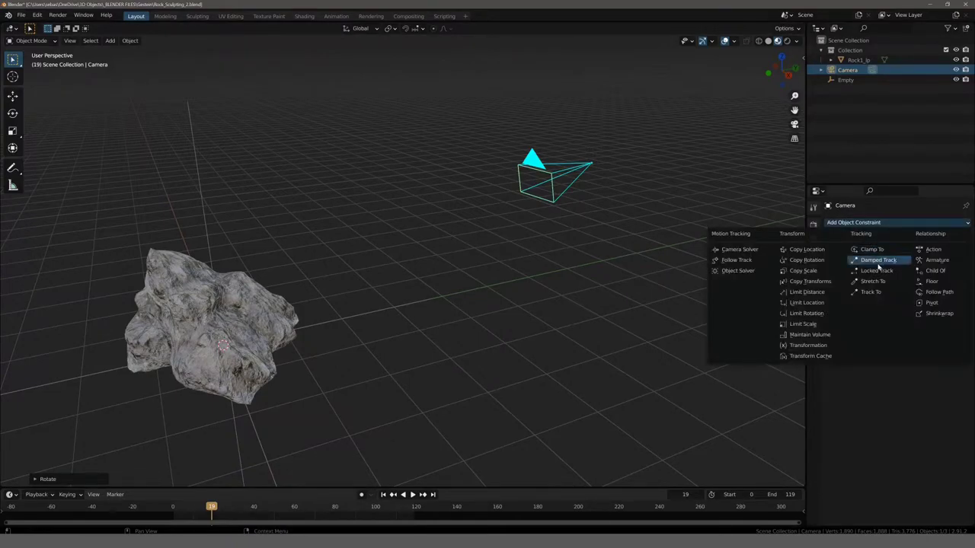
left_click(935, 270)
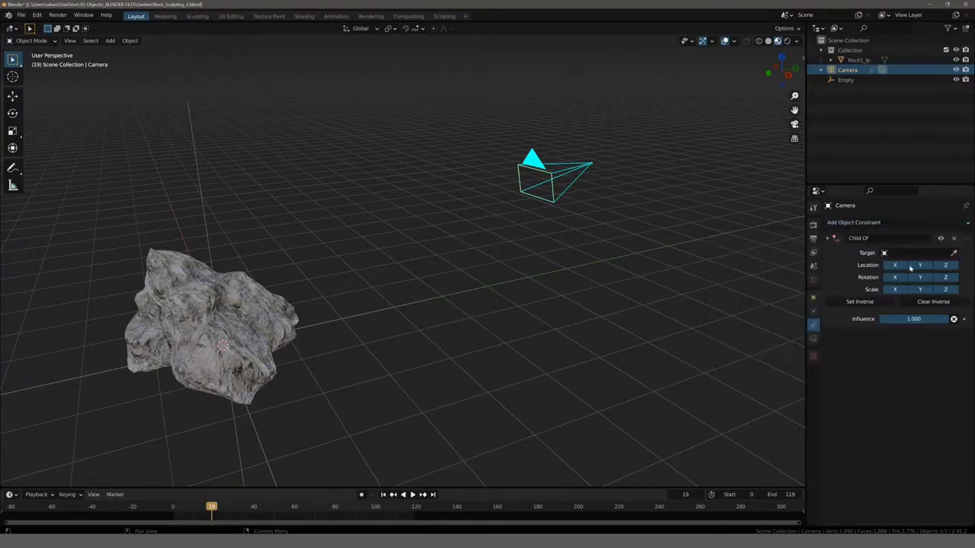
left_click(887, 254)
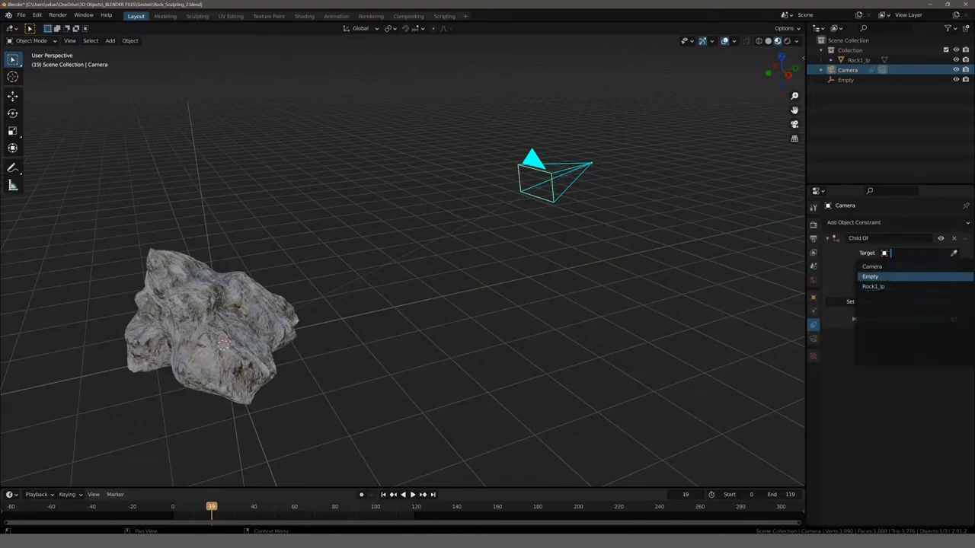
left_click(870, 277)
scroll(349, 233, "down", 5)
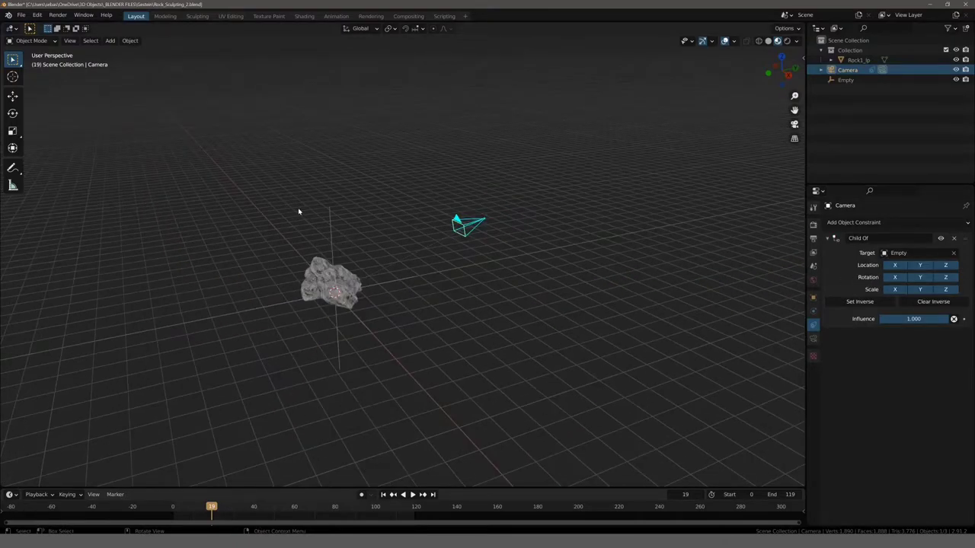
left_click(329, 219)
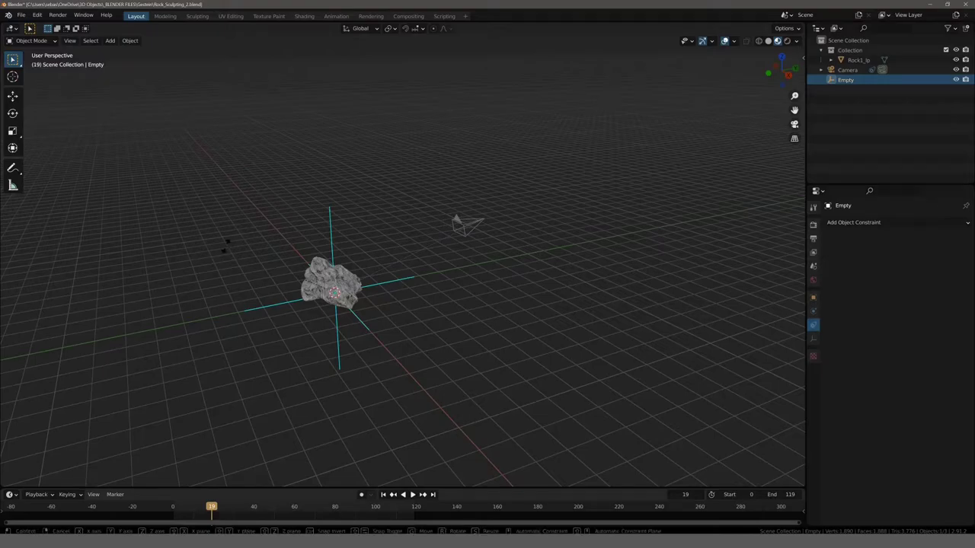
- Test-rotate the Empty around Z and return the timeline to frame 0
key("r")
key("z")
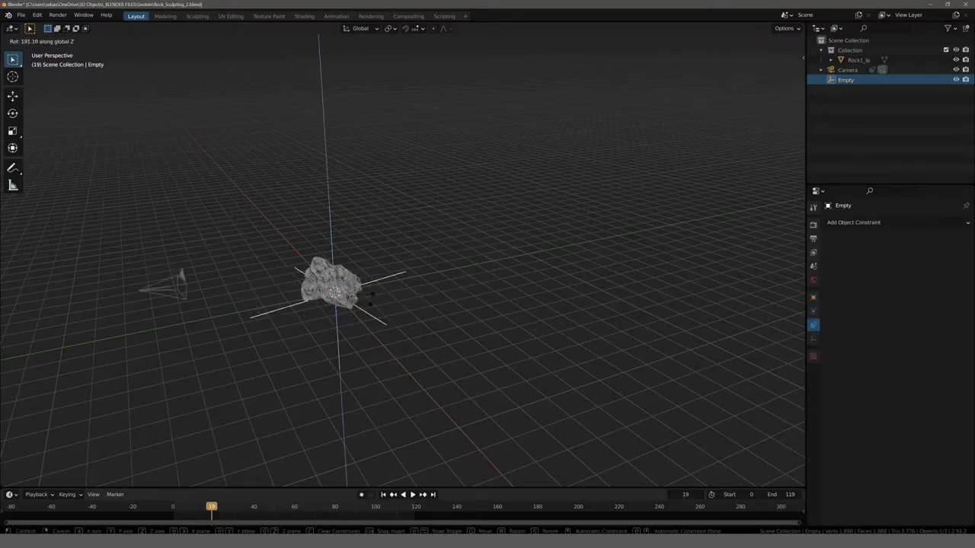
left_click(273, 226)
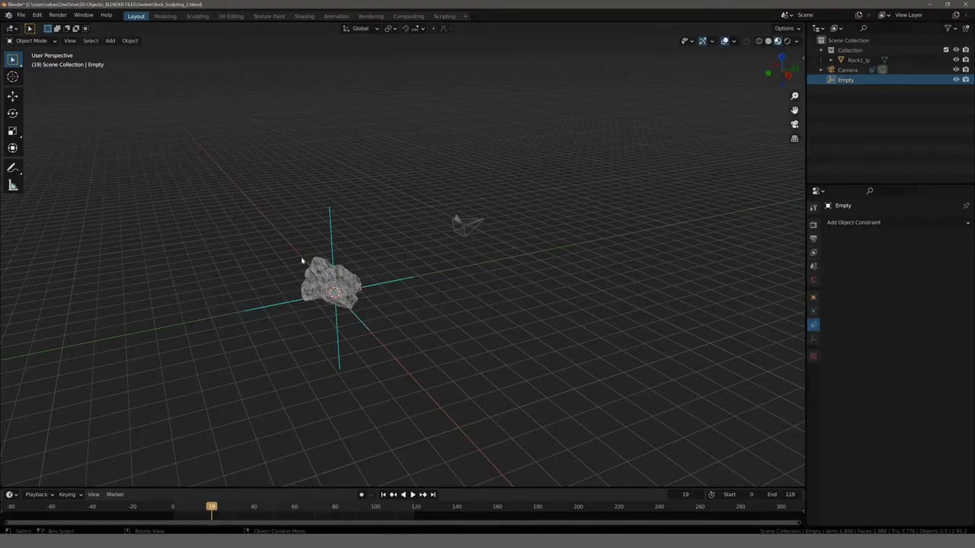
middle_click_drag(233, 276, 239, 264, "shift")
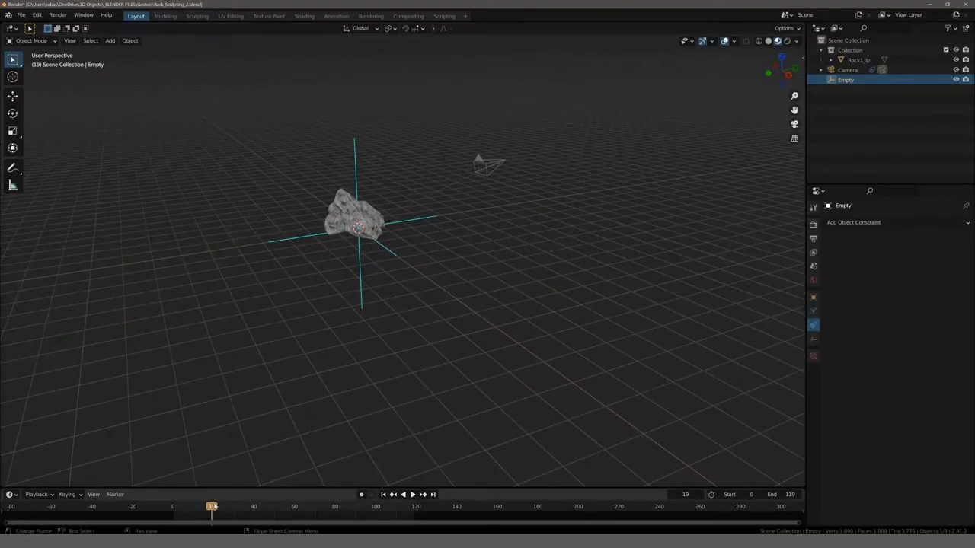
left_click_drag(213, 508, 163, 512)
key("space")
key("Escape")
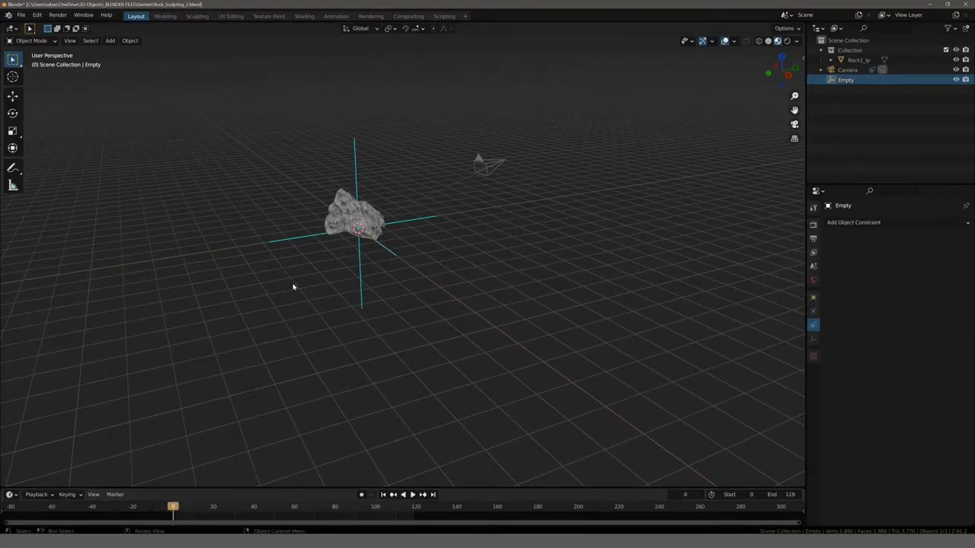
scroll(294, 280, "up", 2)
- Keyframe the Empty's rotation at frame 0 and move to frame 120
key("i")
left_click(295, 272)
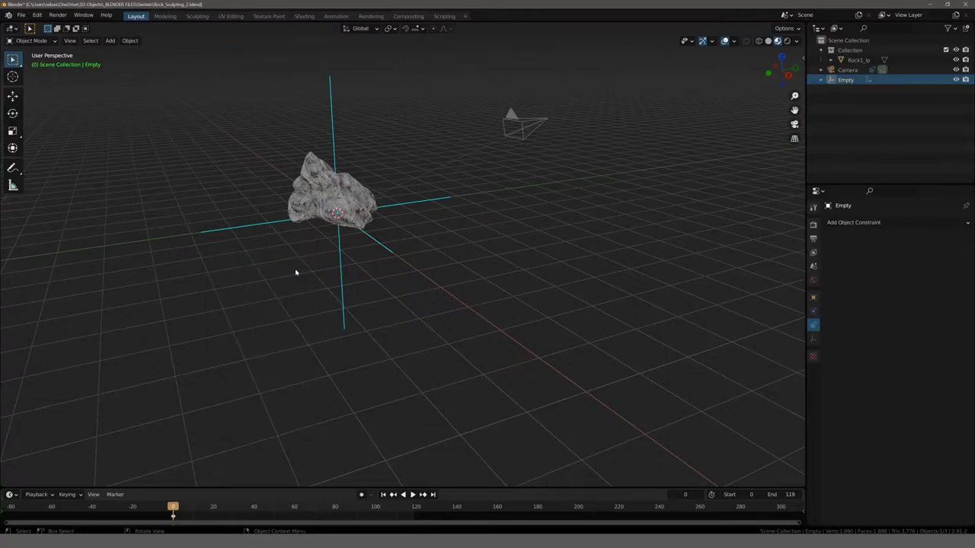
left_click_drag(175, 510, 417, 513)
key("space")
key("space")
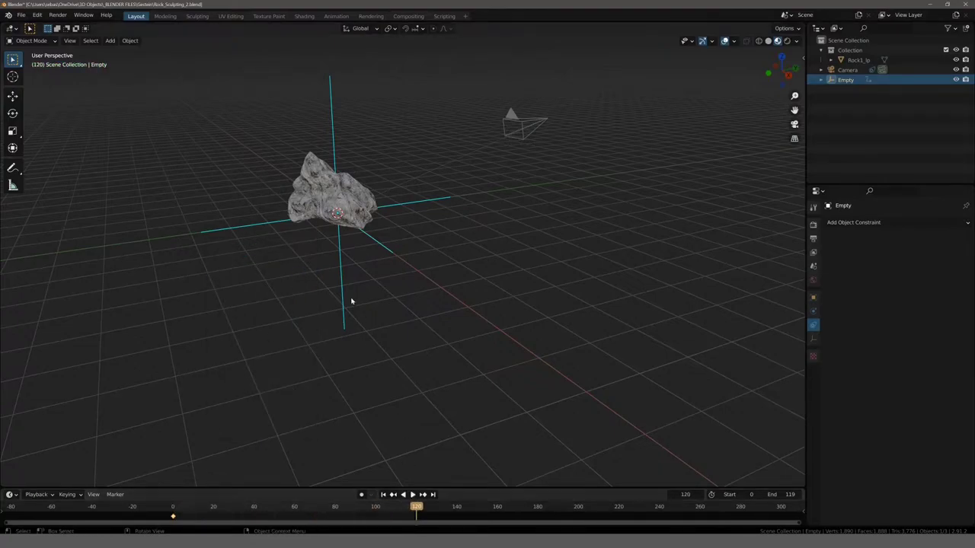
- At frame 120, rotate the Empty 360° around Z and keyframe its rotation
key("i")
left_click(317, 264)
key("r")
key("z")
type("36")
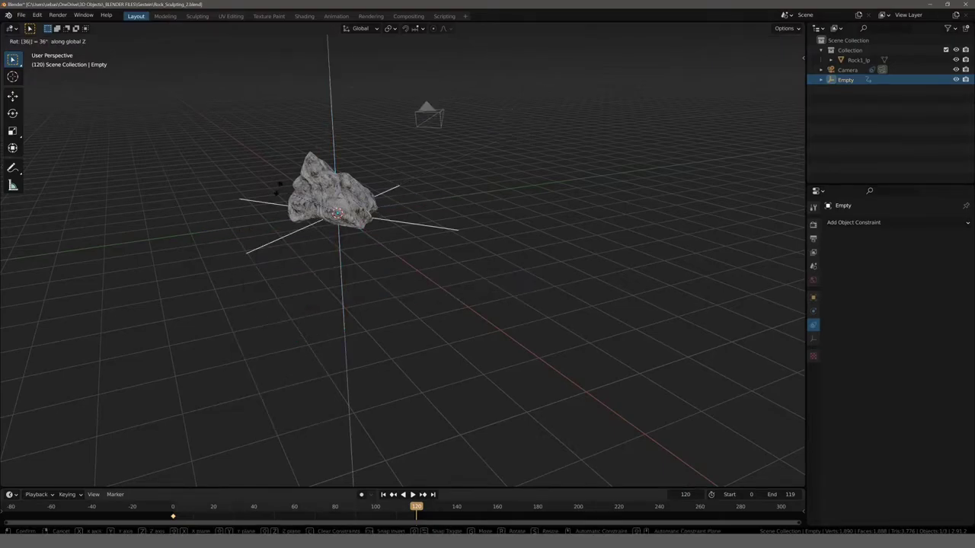
left_click(278, 190)
key("i")
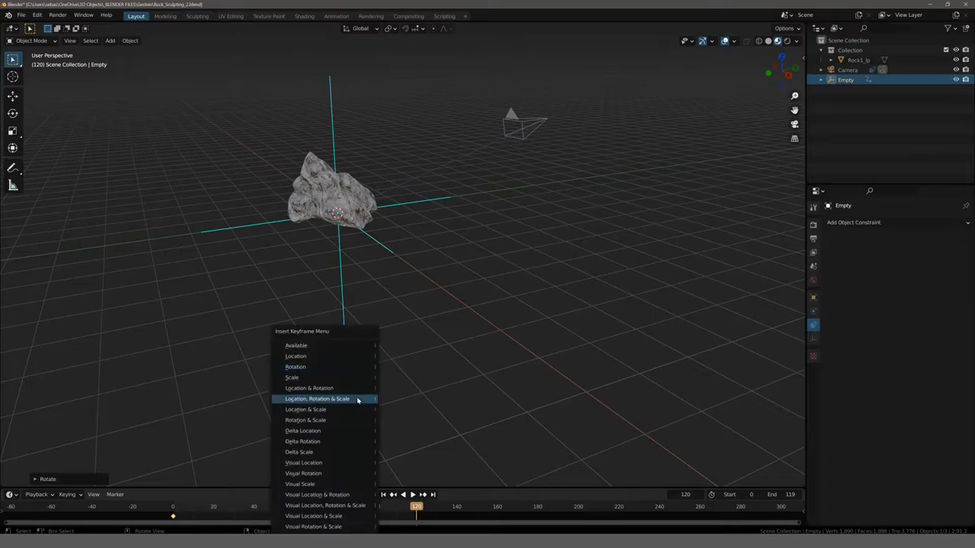
left_click(336, 369)
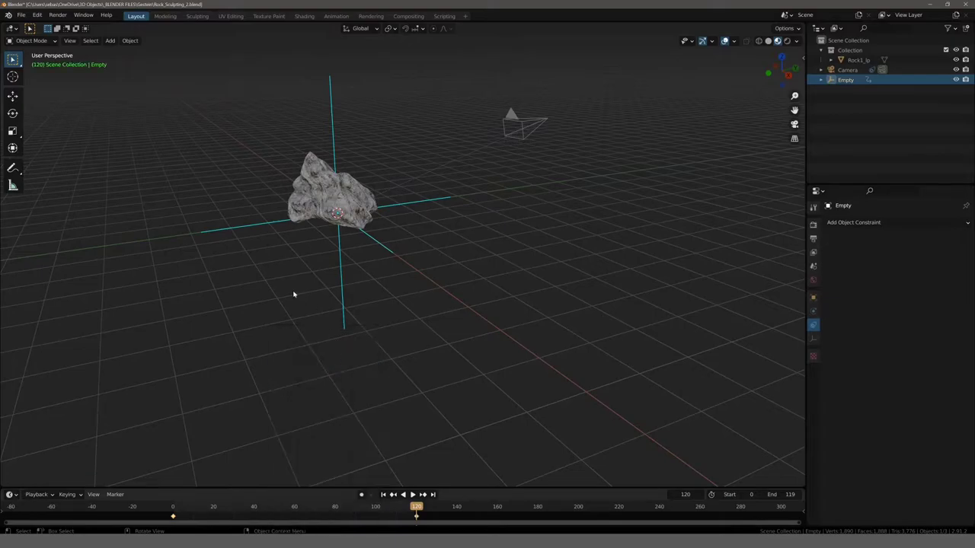
- Play back the camera orbit through the camera view, then split the 3D view side by side
key("space")
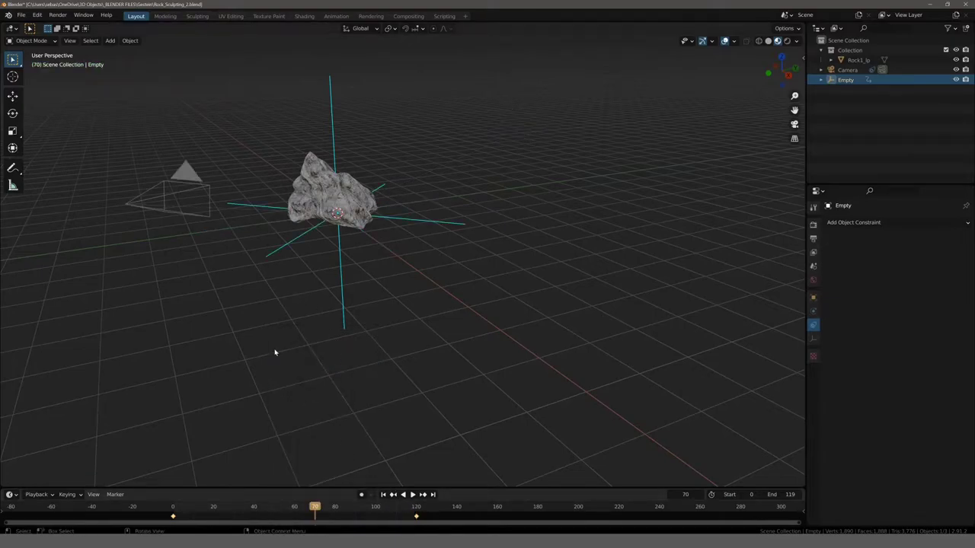
key("space")
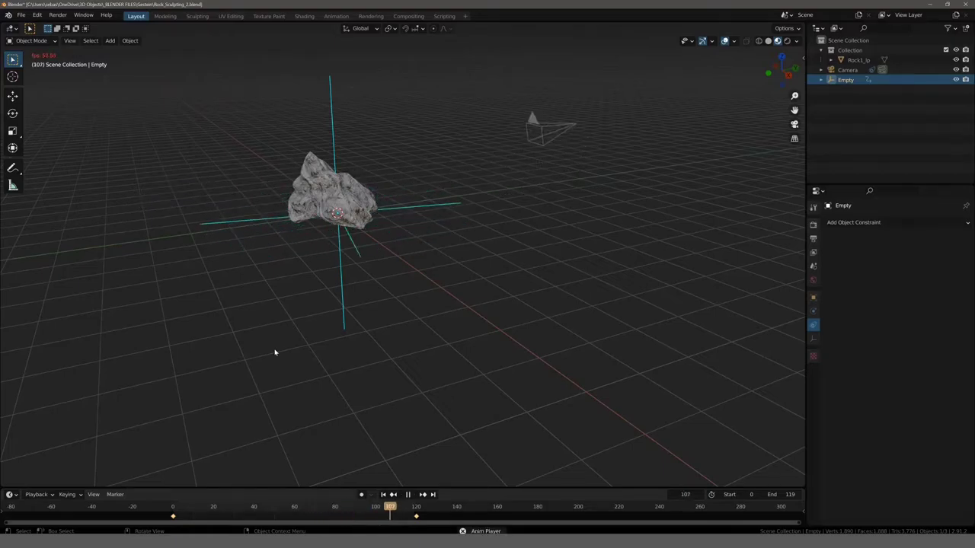
key("KP_0")
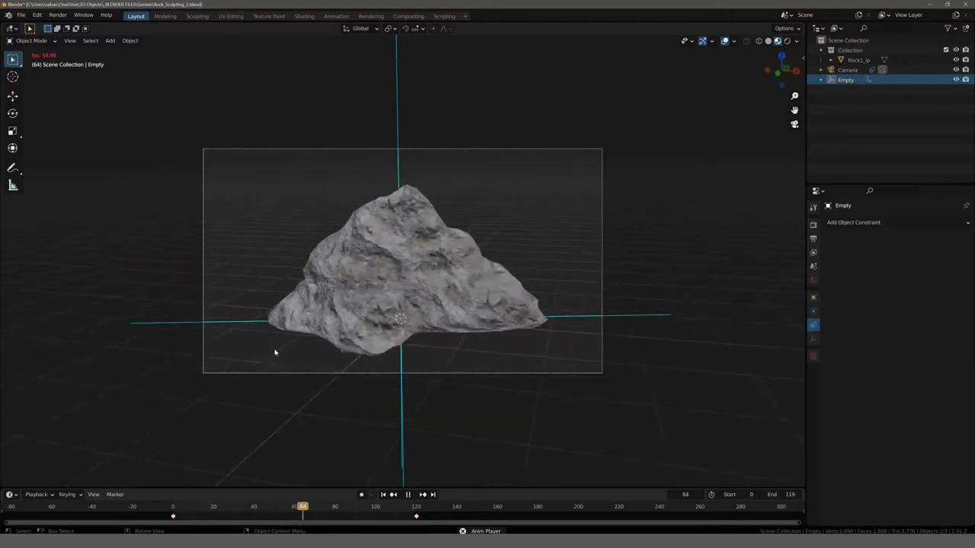
key("KP_0")
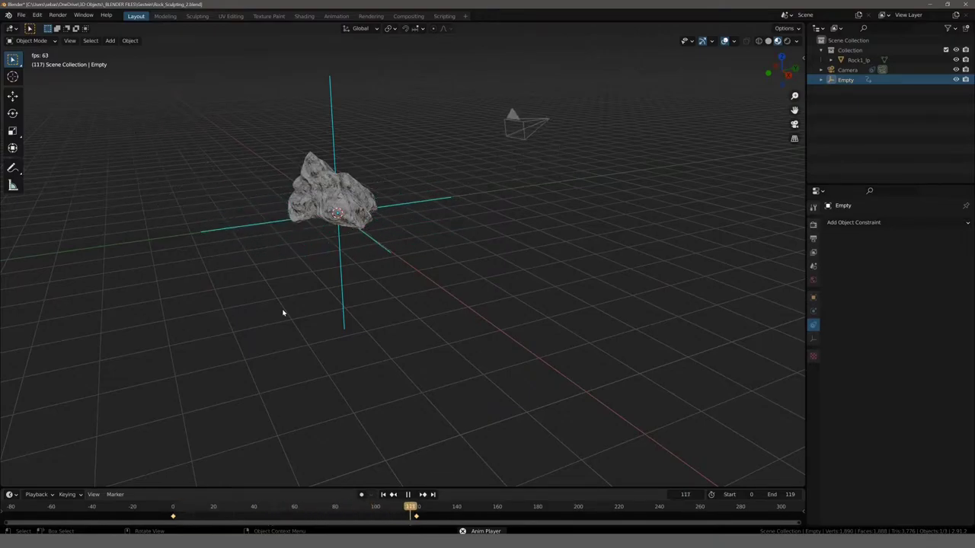
key("space")
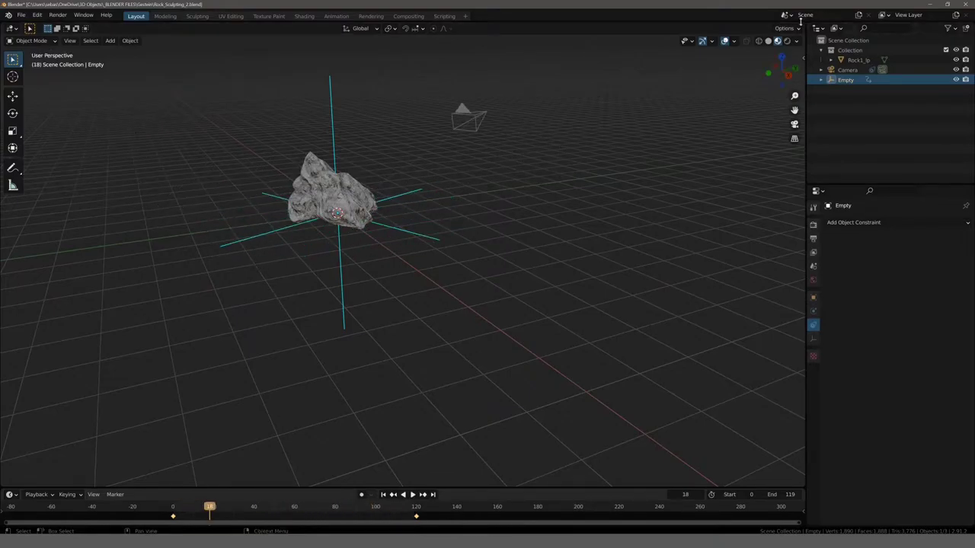
left_click_drag(804, 22, 356, 27)
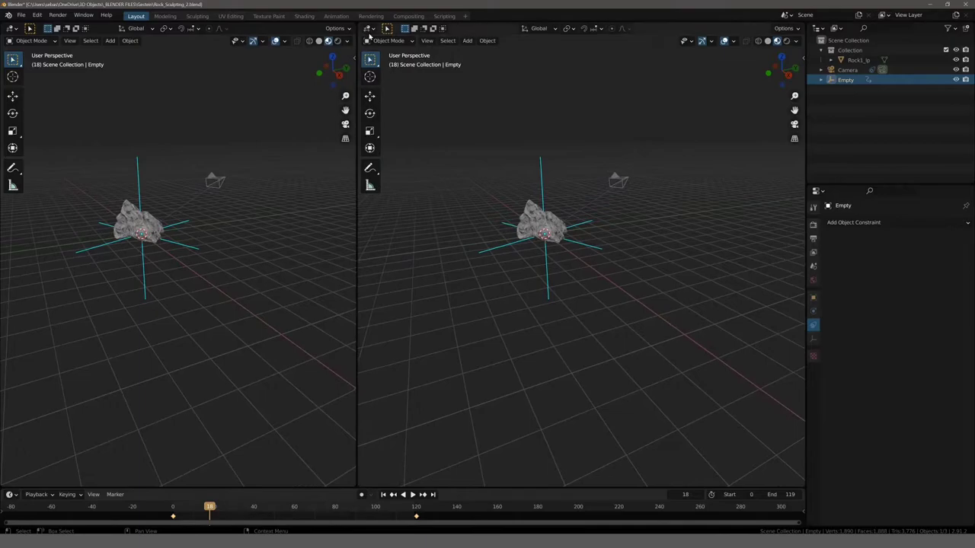
left_click(368, 28)
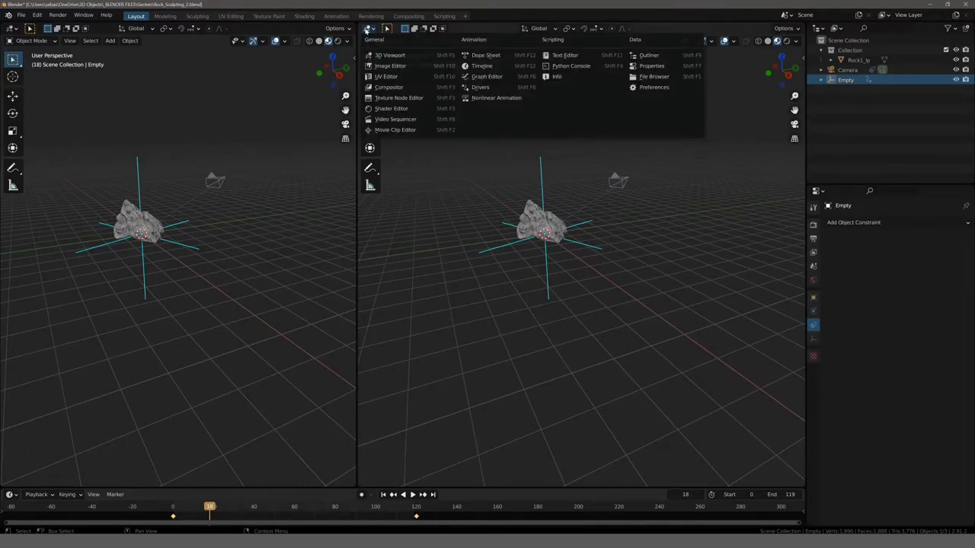
- Turn the right view into a Graph Editor showing only the Z Euler Rotation curve
left_click(487, 76)
key("Home")
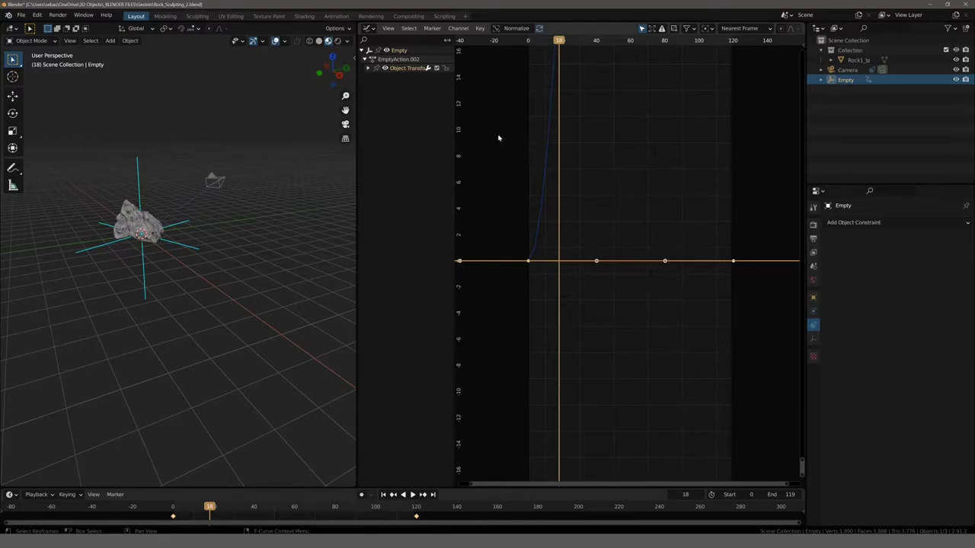
key("ctrl")
middle_click_drag(502, 103, 503, 203, "ctrl")
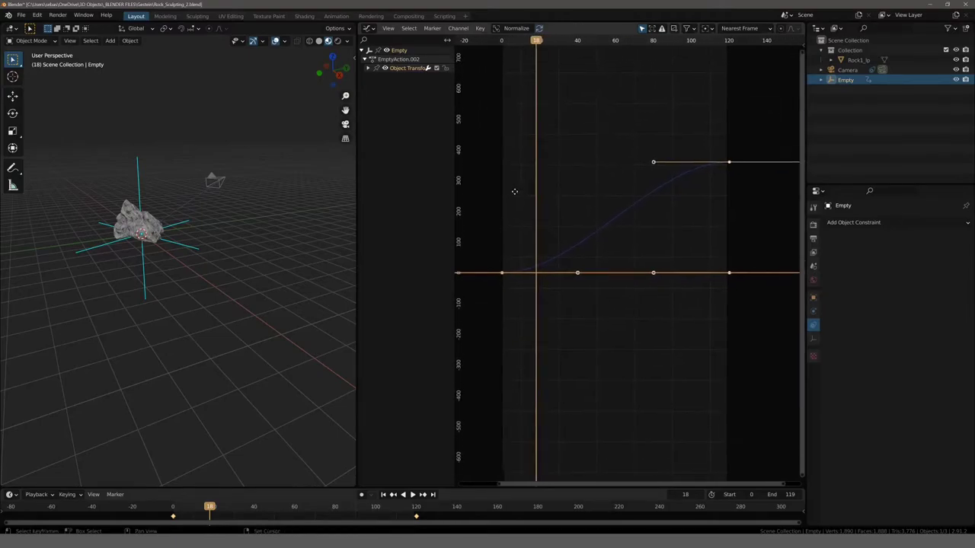
left_click(368, 69)
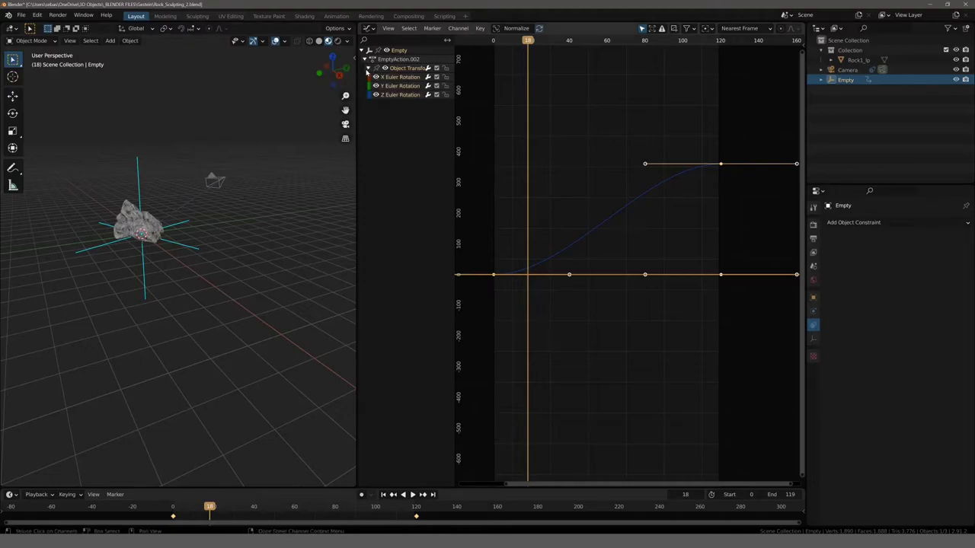
left_click(375, 77)
left_click(376, 86)
left_click(389, 95)
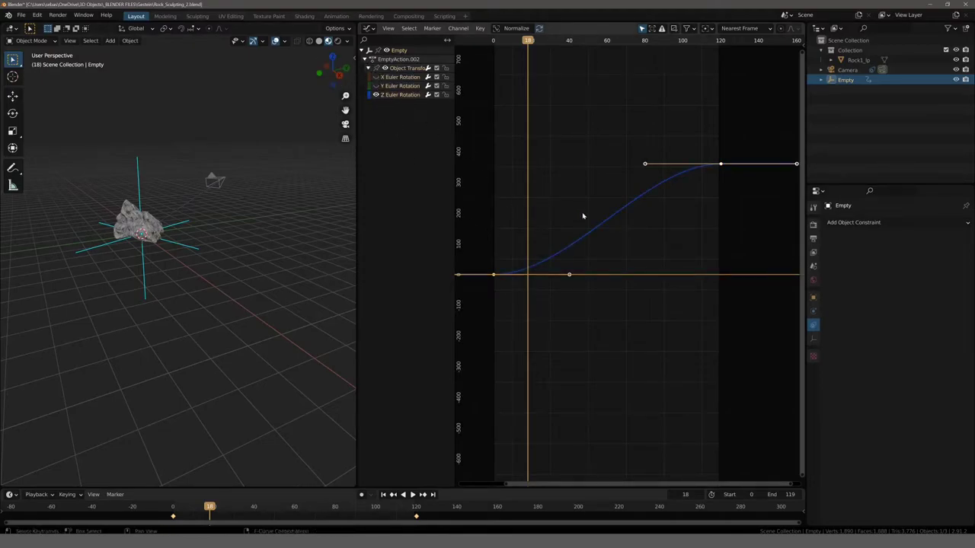
- Give both Z rotation keyframes Vector handles and play back to check the steady orbit
left_click(494, 276)
key("v")
left_click(494, 275)
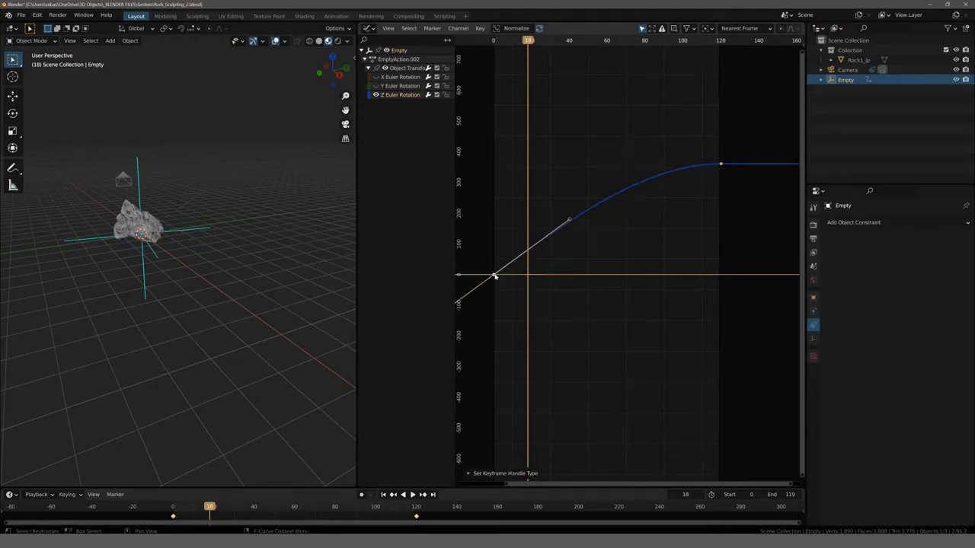
left_click(722, 164)
key("v")
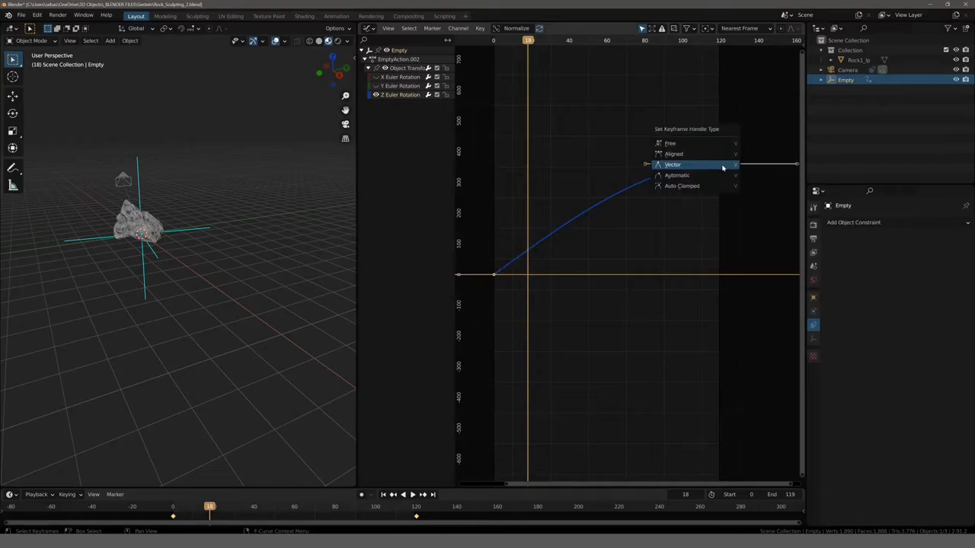
left_click(723, 166)
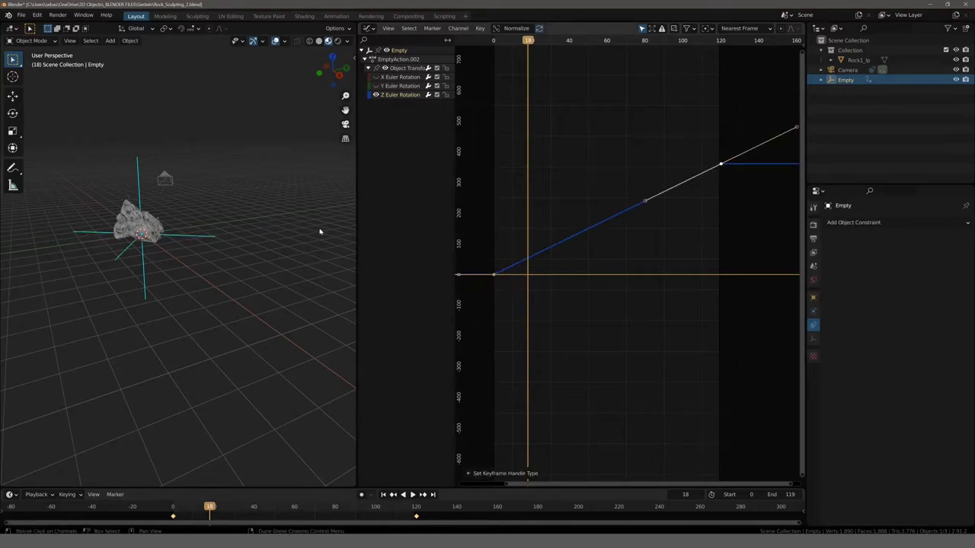
key("space")
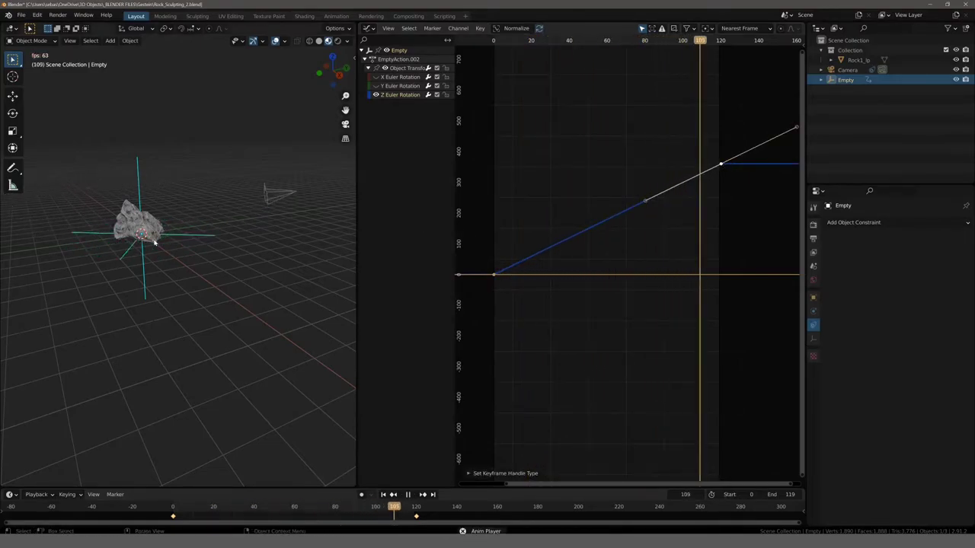
key("space")
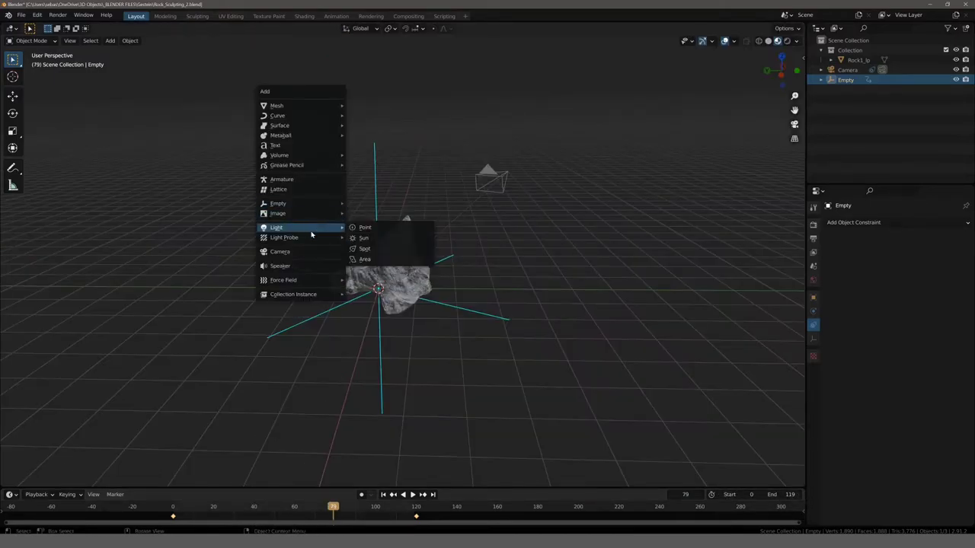
- Place the Area light above-left of the rock, angle it at the rock, and double its size
left_click(369, 261)
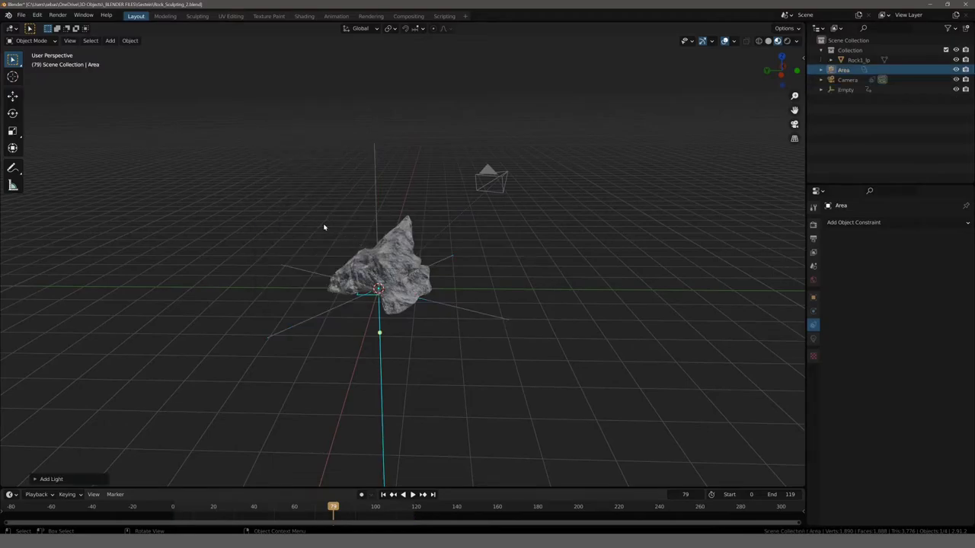
middle_click_drag(313, 237, 303, 220)
key("g")
left_click(218, 63)
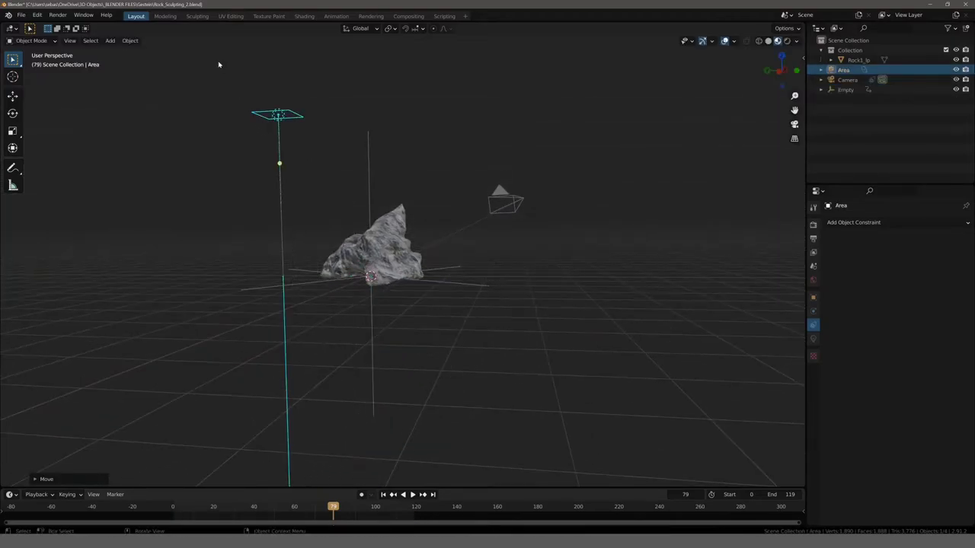
middle_click_drag(234, 166, 246, 168)
key("r")
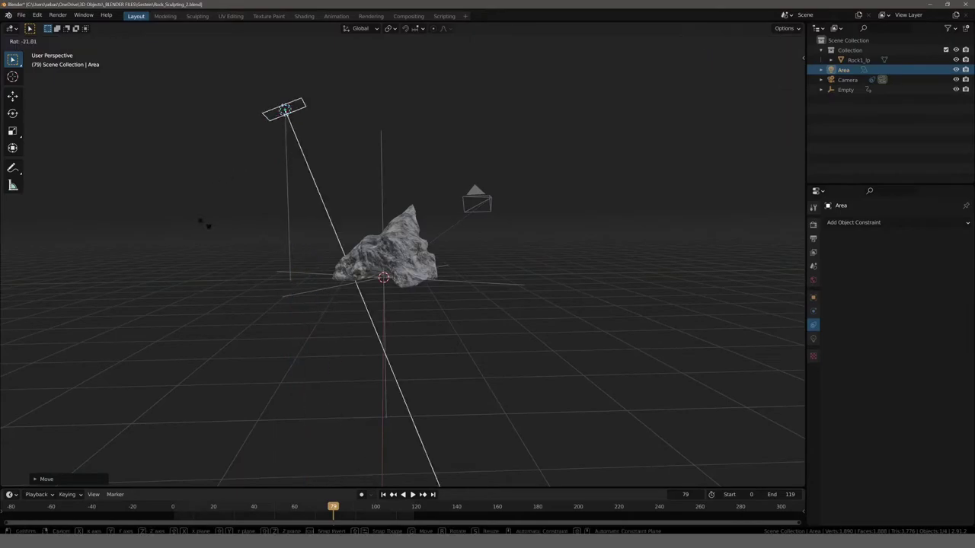
left_click(255, 247)
key("KP_7")
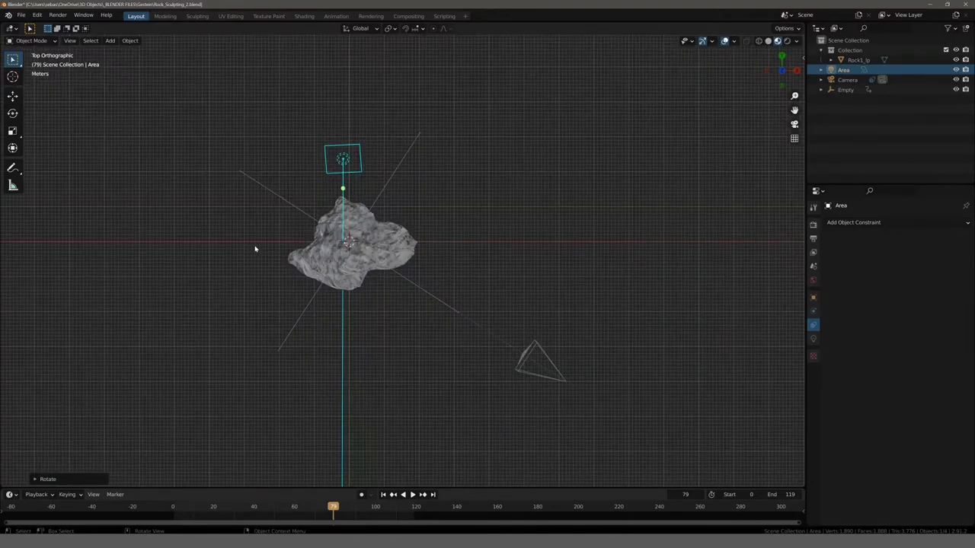
key("s")
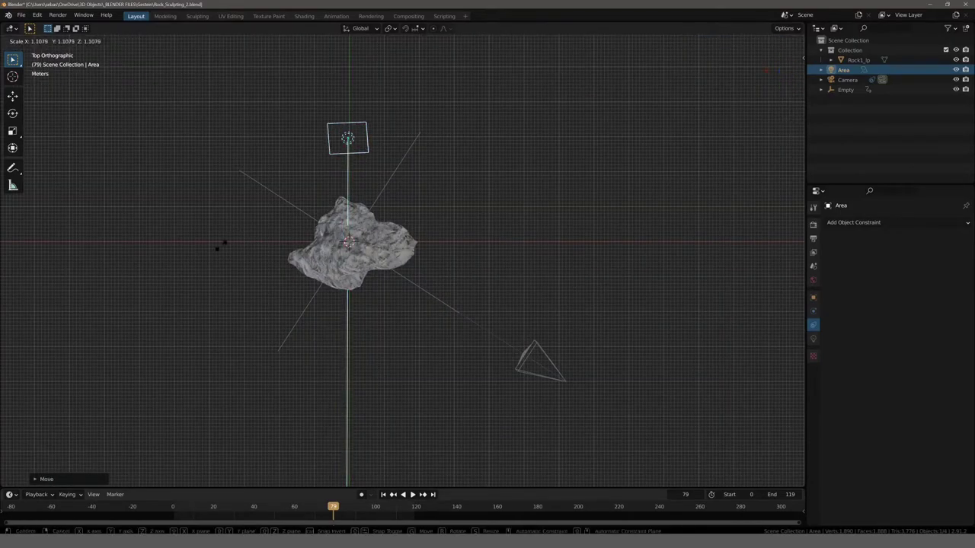
left_click(44, 306)
- Duplicate the light as Area.001 and rotate it toward the rock from the opposite side
middle_click_drag(214, 236, 170, 195)
key("KP_0")
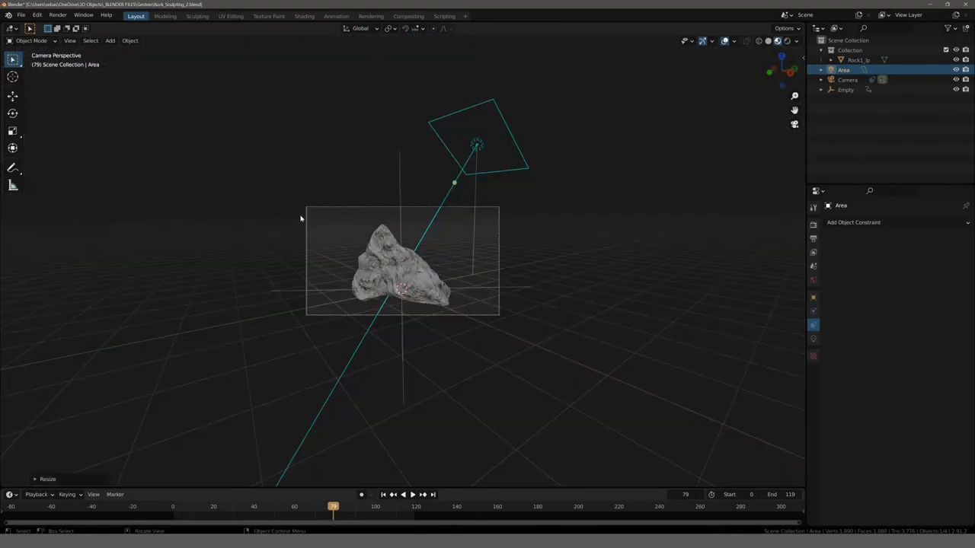
key("KP_3")
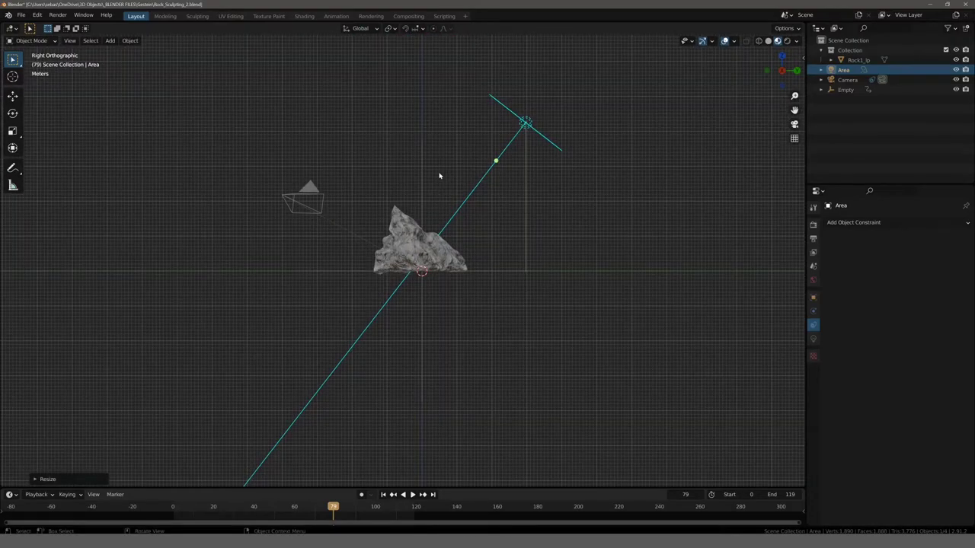
key("shift+d")
key("r")
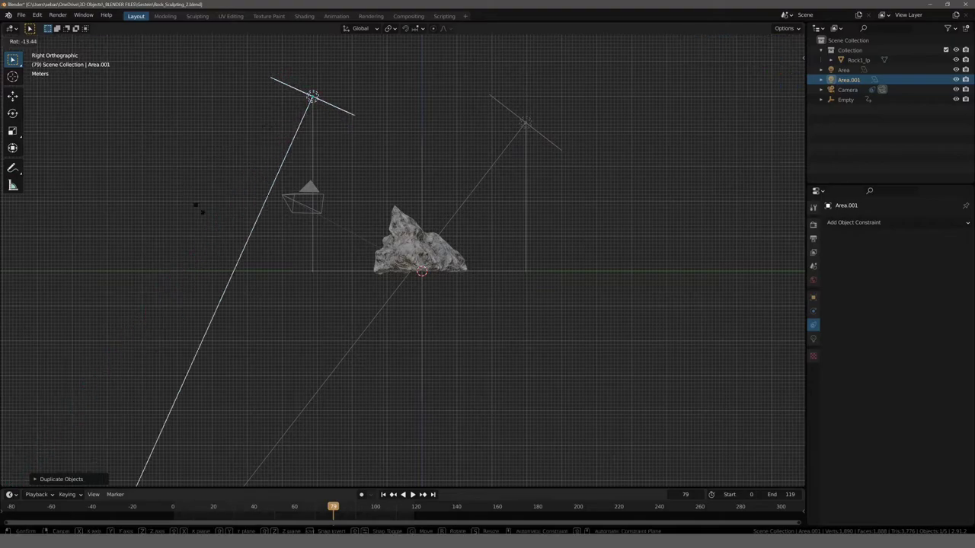
left_click(346, 257)
mouse_move(353, 261)
middle_mouse_down()
mouse_move(306, 181)
mouse_move(308, 195)
middle_mouse_up()
- Switch the viewport to Rendered shading and select the first area light
left_click(787, 40)
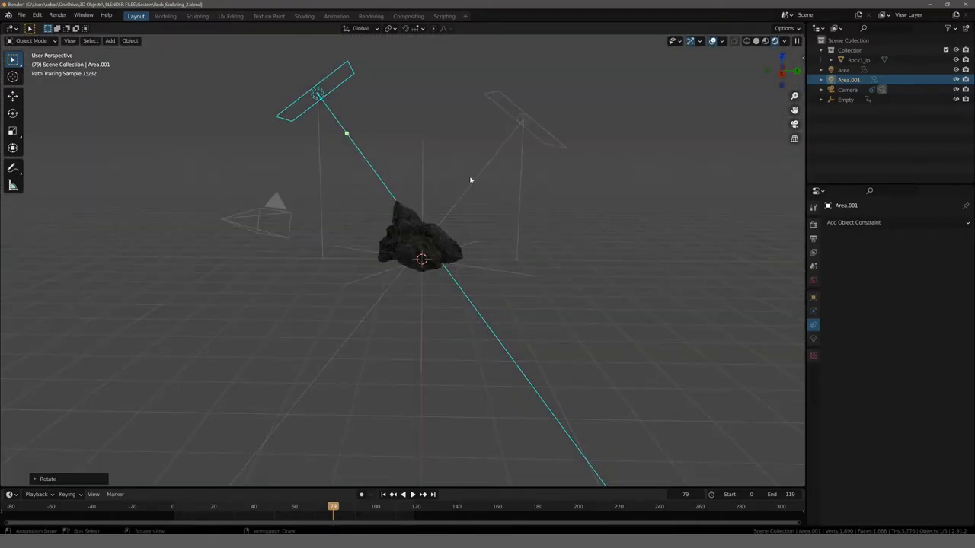
middle_click_drag(470, 180, 470, 185)
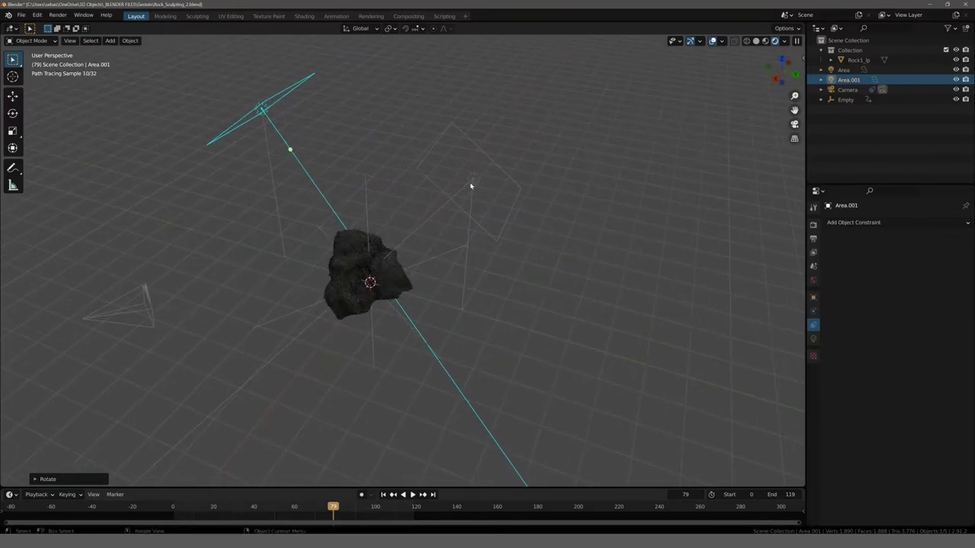
left_click(472, 181)
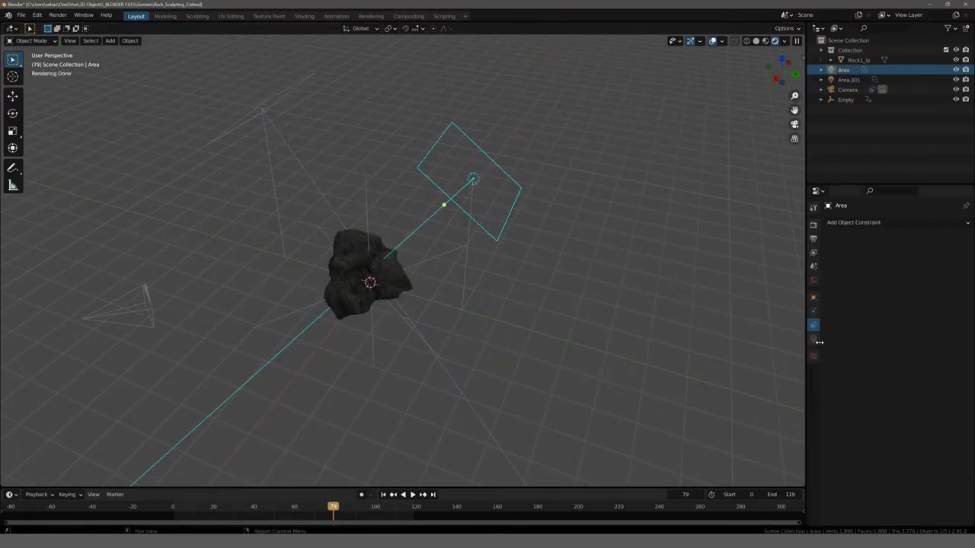
- Set the Area light's Power to 250 W
left_click(813, 339)
double_click(919, 285)
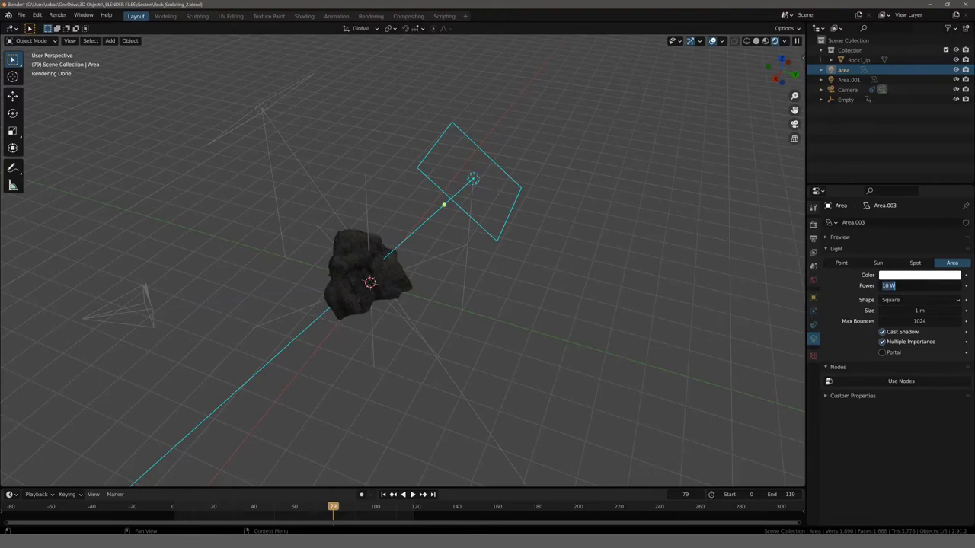
type("500")
key("Return")
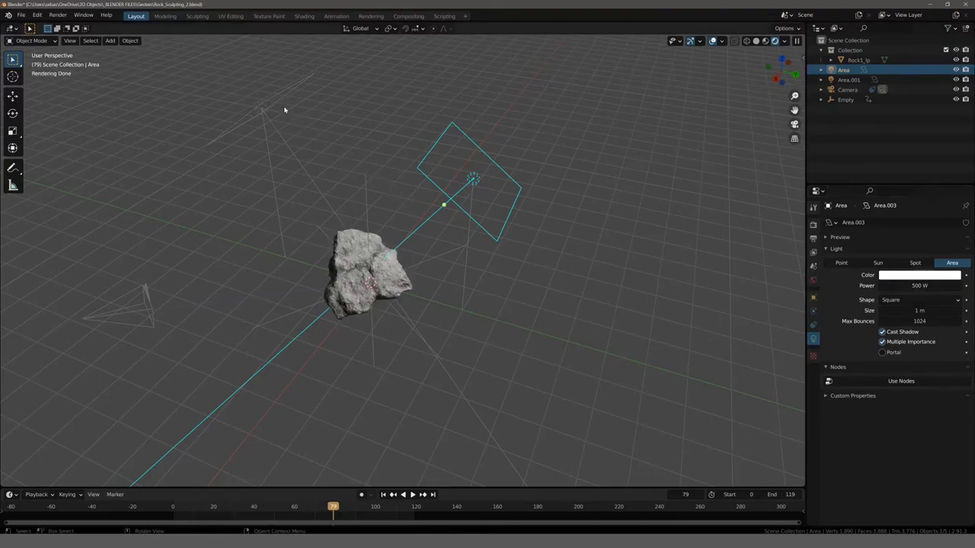
double_click(914, 285)
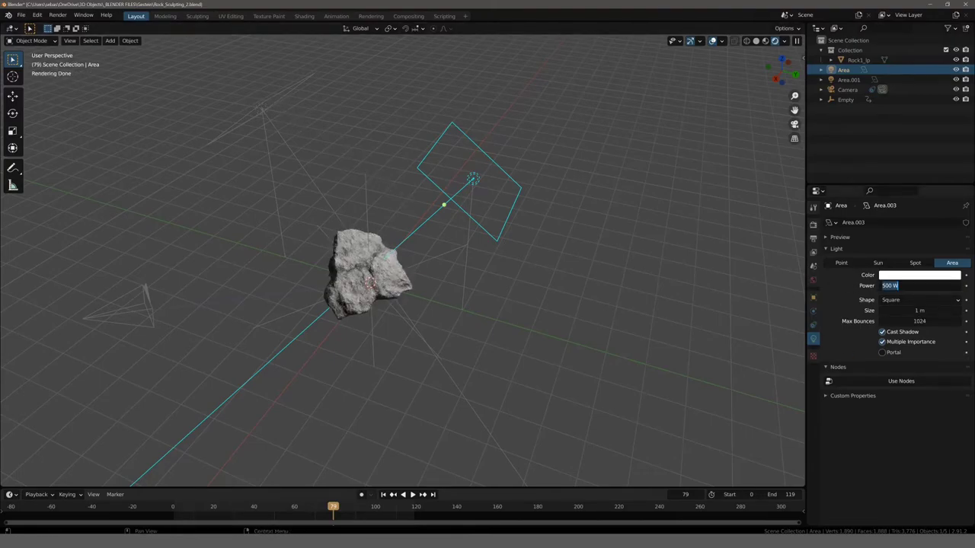
type("250")
key("Return")
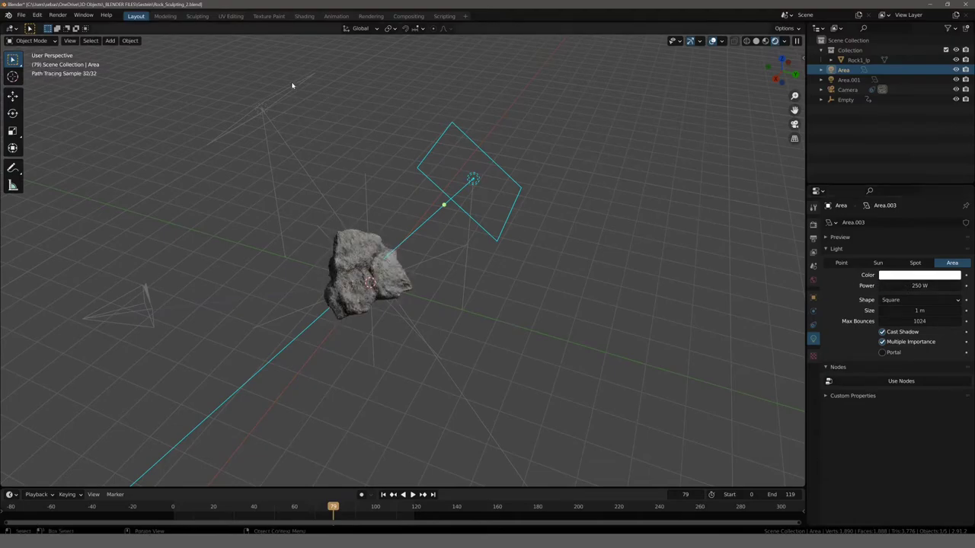
- Set Area.001's Power to 250 W
left_click(285, 96)
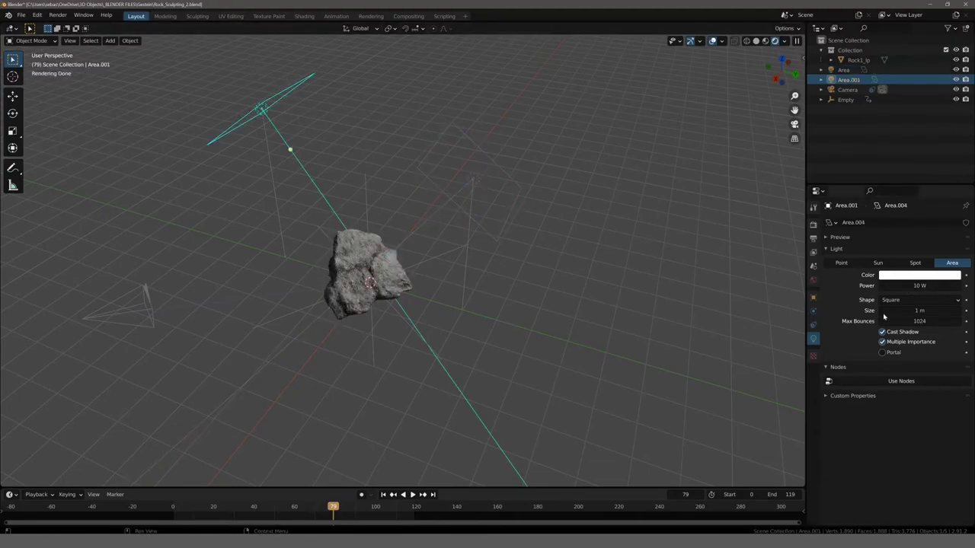
double_click(918, 286)
type("250")
key("Return")
scroll(351, 248, "down", 4)
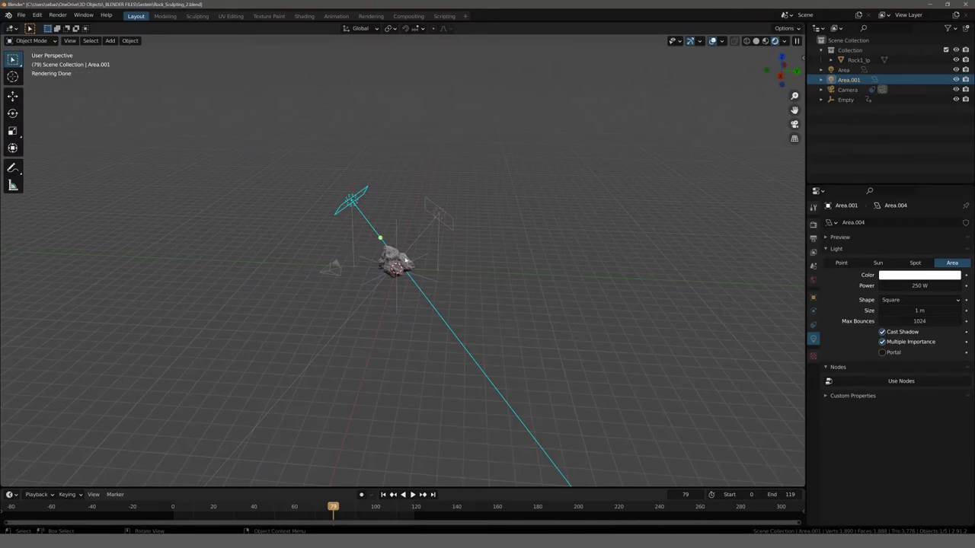
- Keep Cycles as render engine, return to Solid shading, and check the FFmpeg video output format
left_click(813, 225)
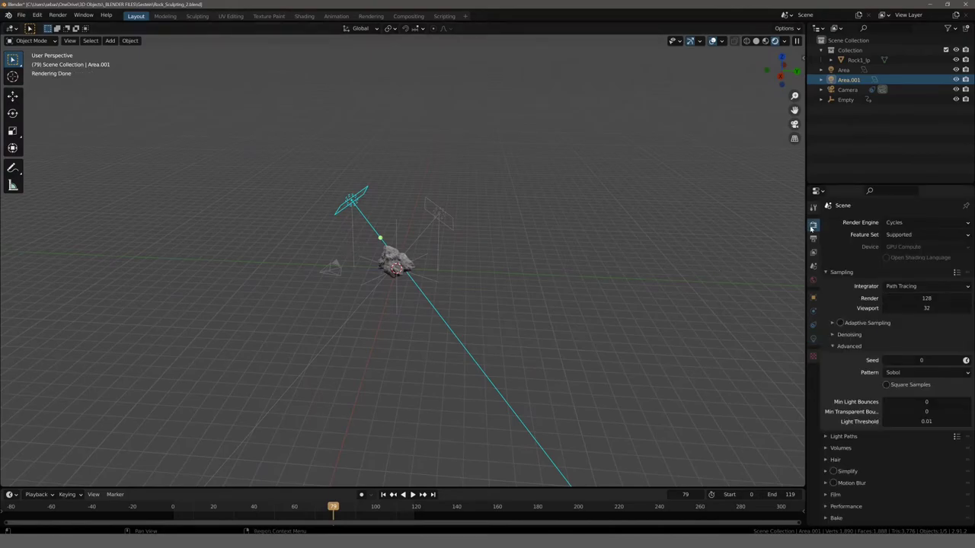
left_click(908, 223)
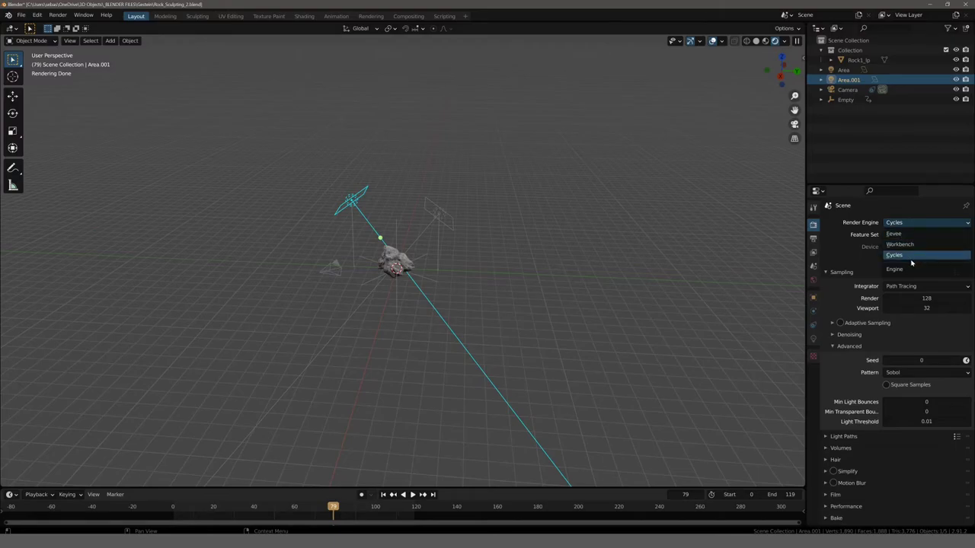
left_click(907, 253)
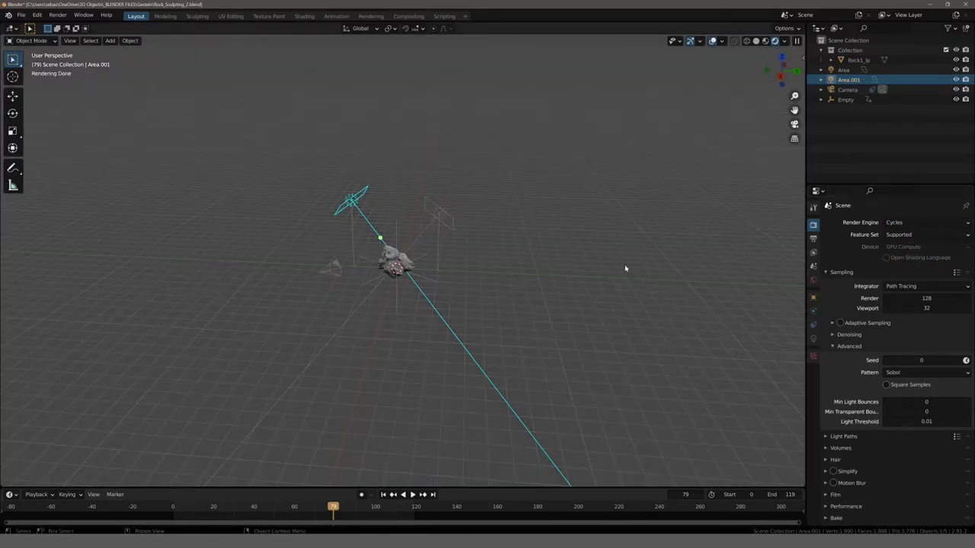
left_click(765, 41)
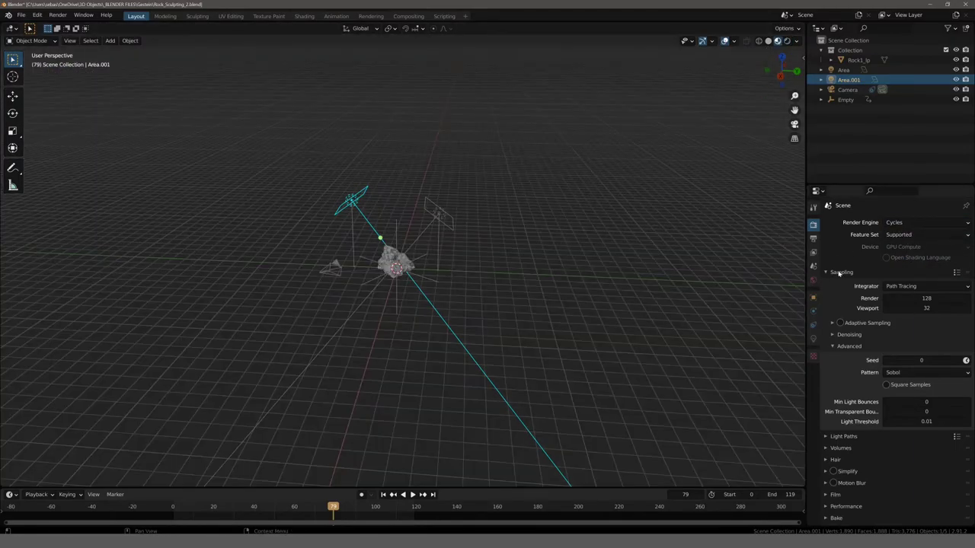
scroll(848, 313, "down", 1)
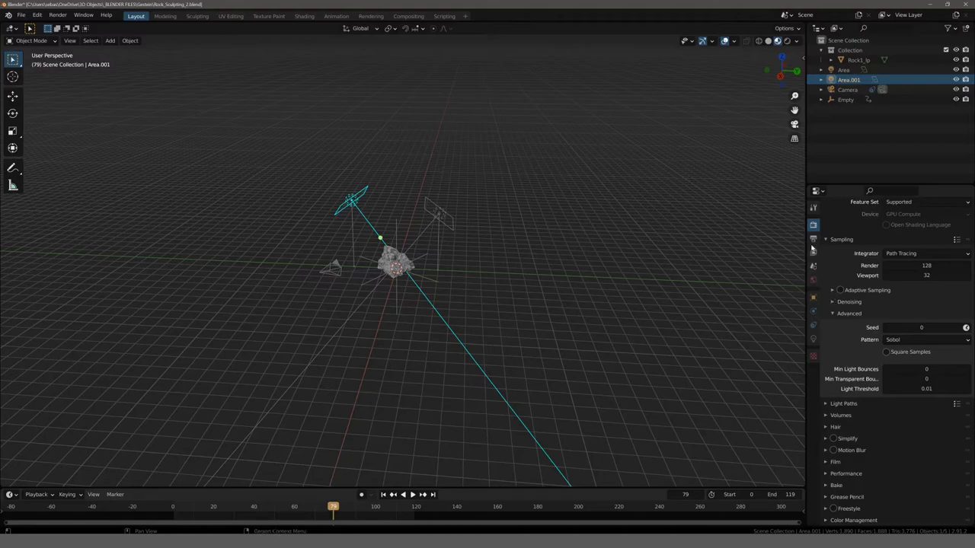
left_click(814, 239)
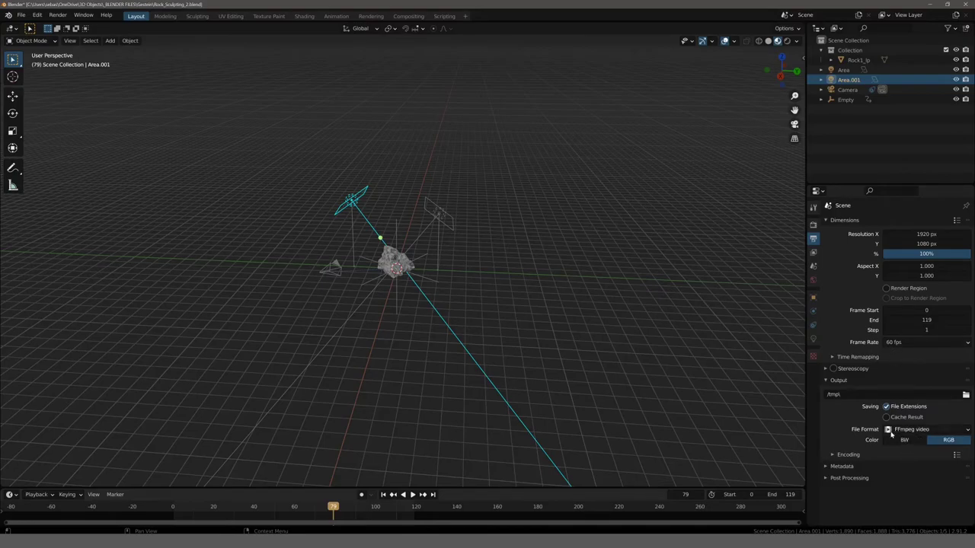
left_click(926, 432)
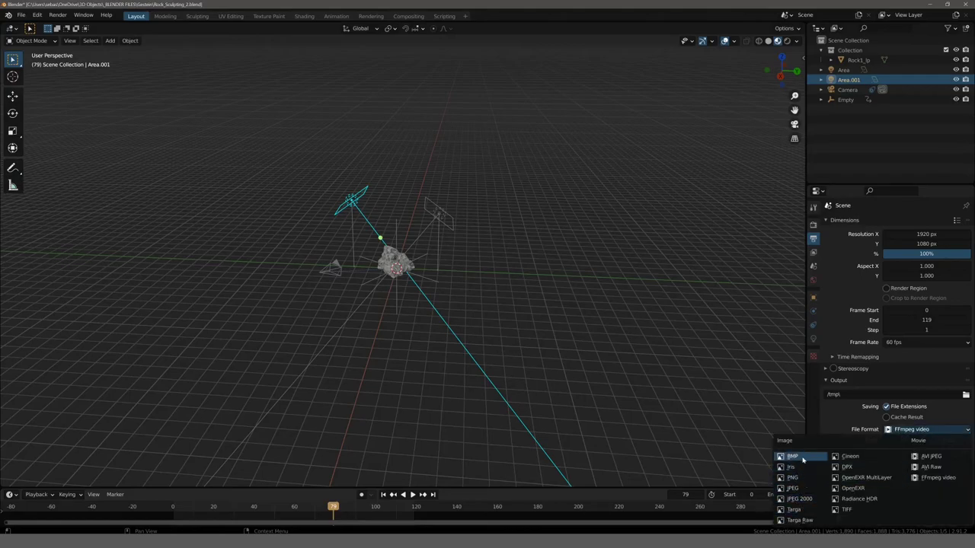
left_click(58, 15)
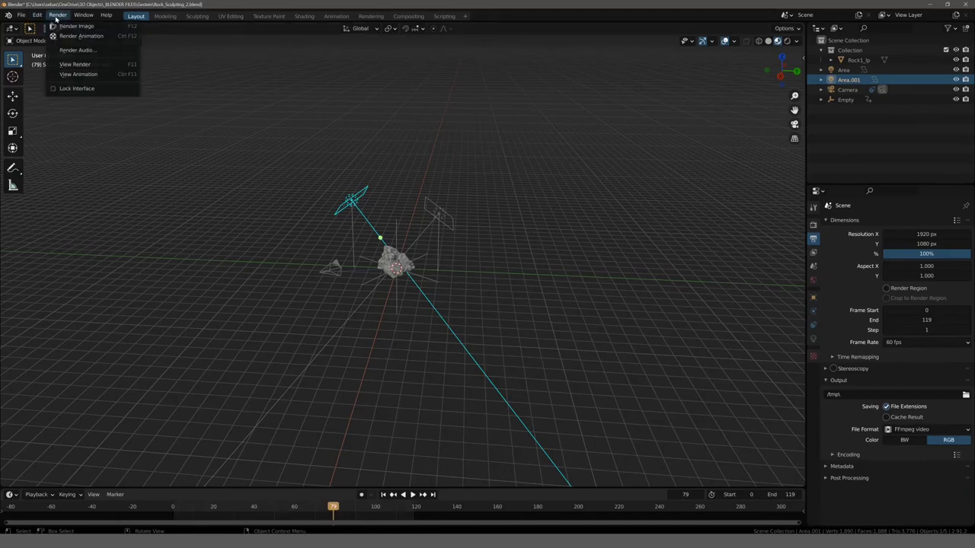